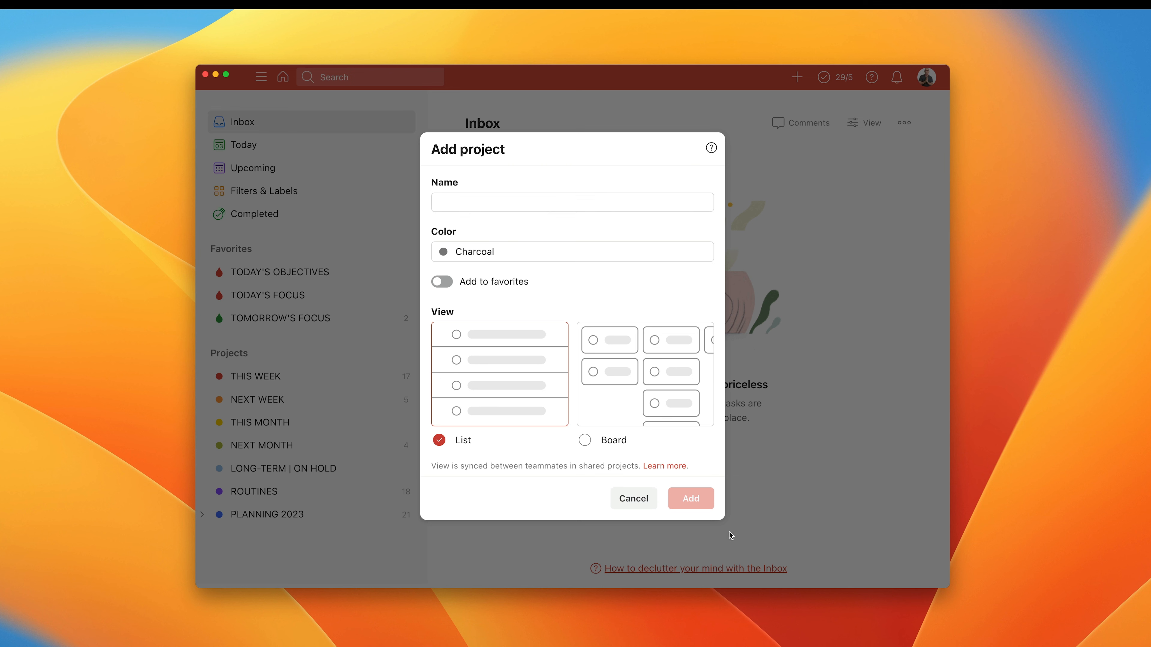
Dismiss the empty new-project form and look through the sections of the AREAS OF FOCUS board under PLANNING 2023.
left_click(633, 499)
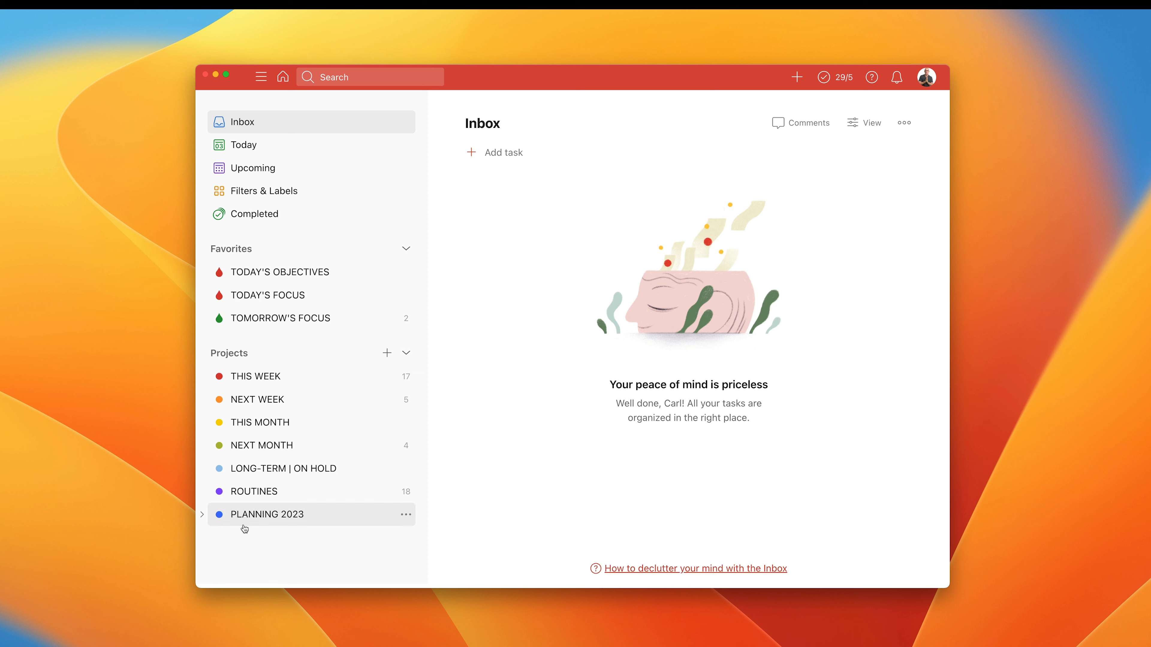
left_click(202, 515)
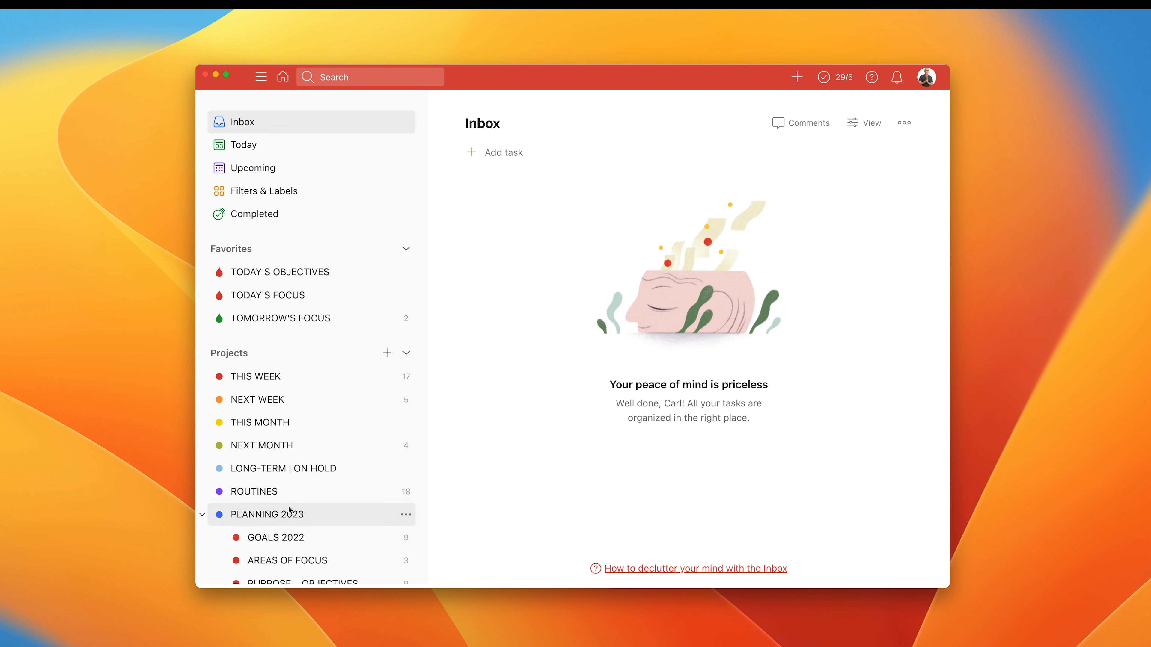
scroll(289, 517, "down", 1)
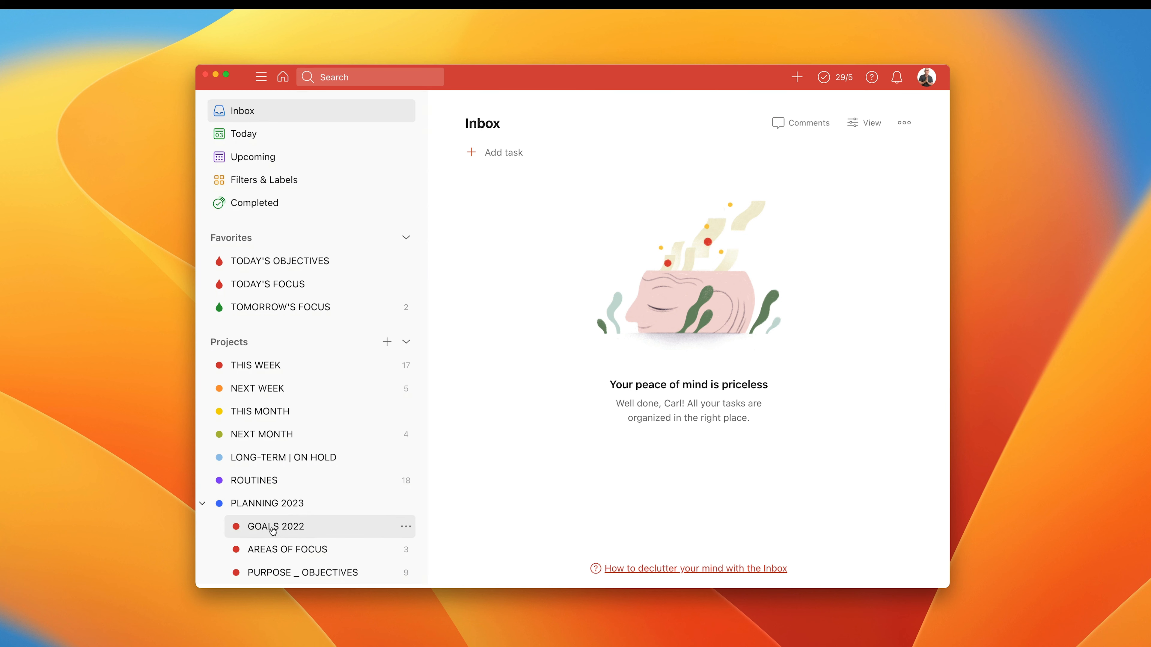
left_click(297, 550)
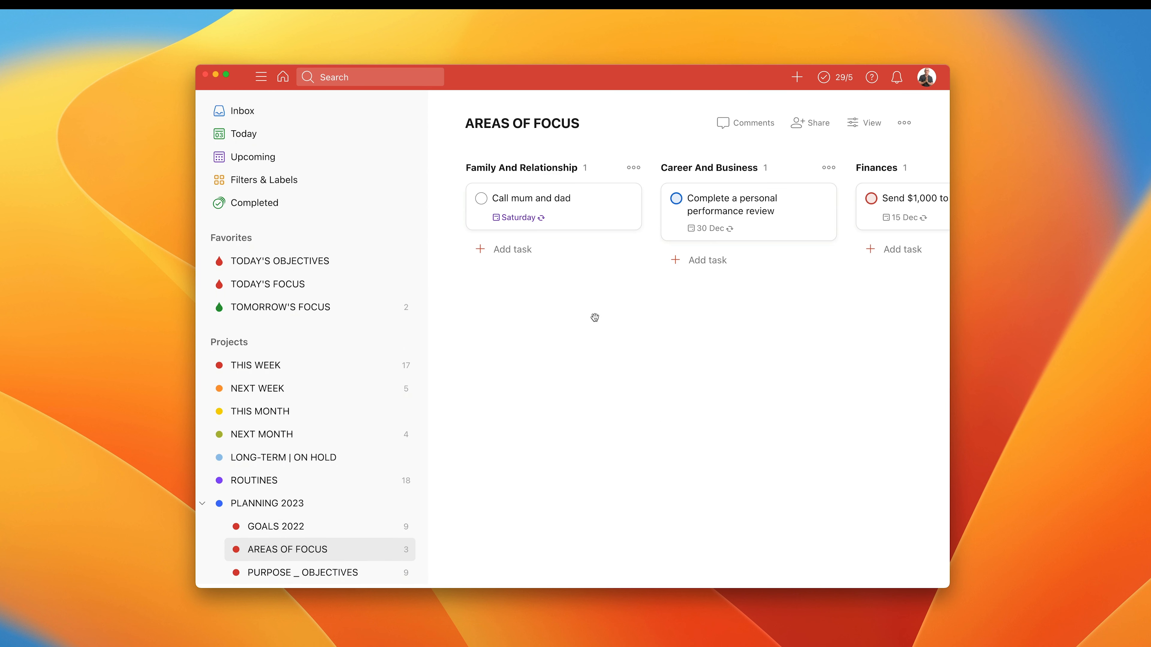
scroll(622, 236, "right", 15)
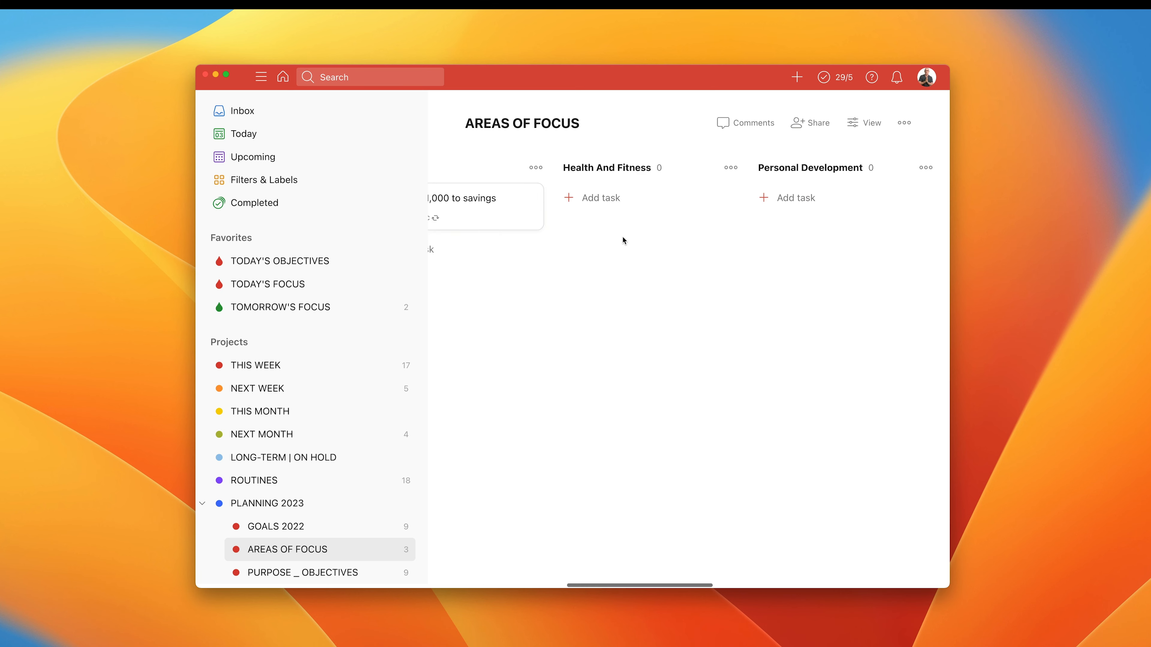
scroll(622, 237, "left", 15)
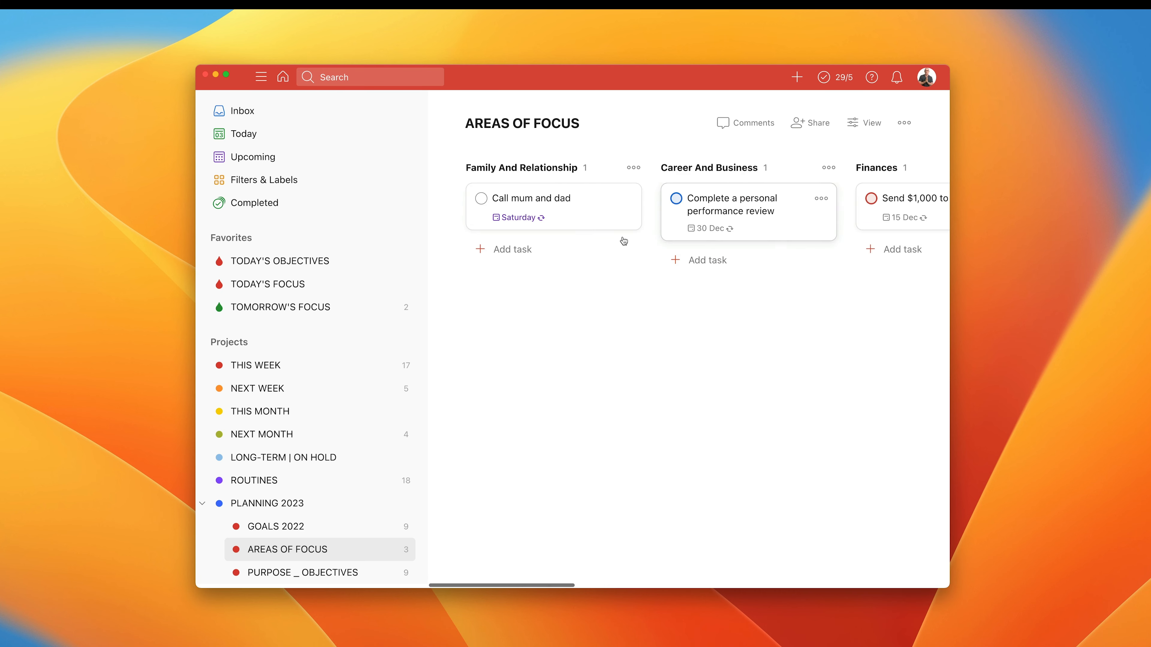
scroll(622, 237, "right", 1)
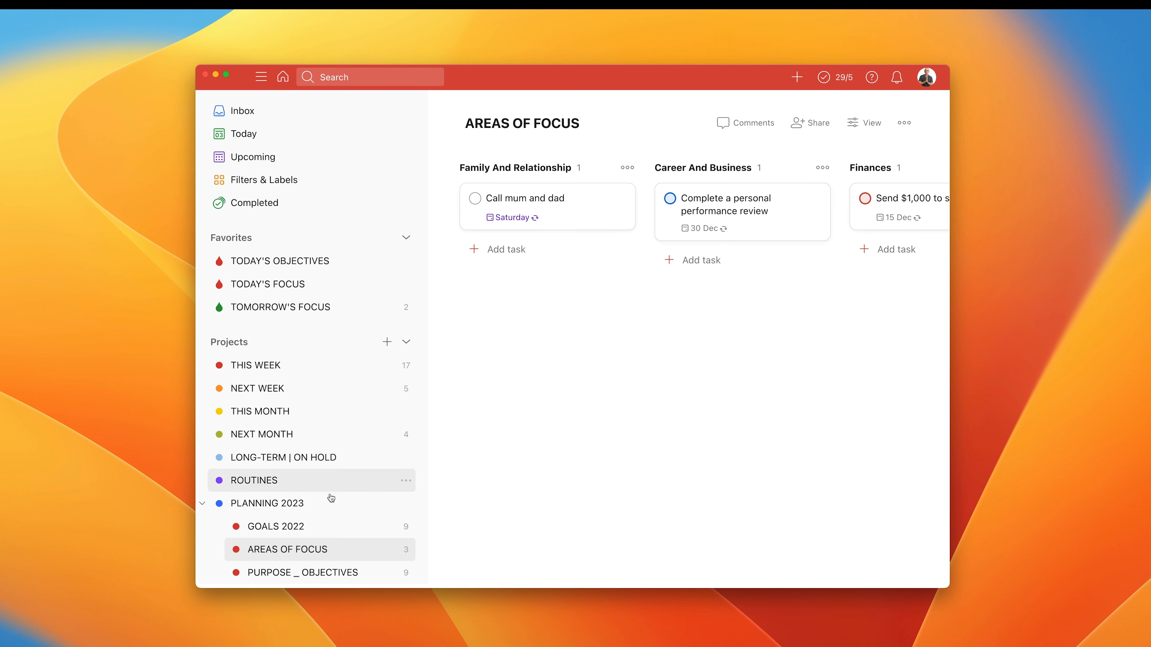
Look through the sections of the PURPOSE _ OBJECTIVES board, keeping the PLANNING 2023 sub-projects expanded.
left_click(317, 575)
scroll(560, 397, "right", 10)
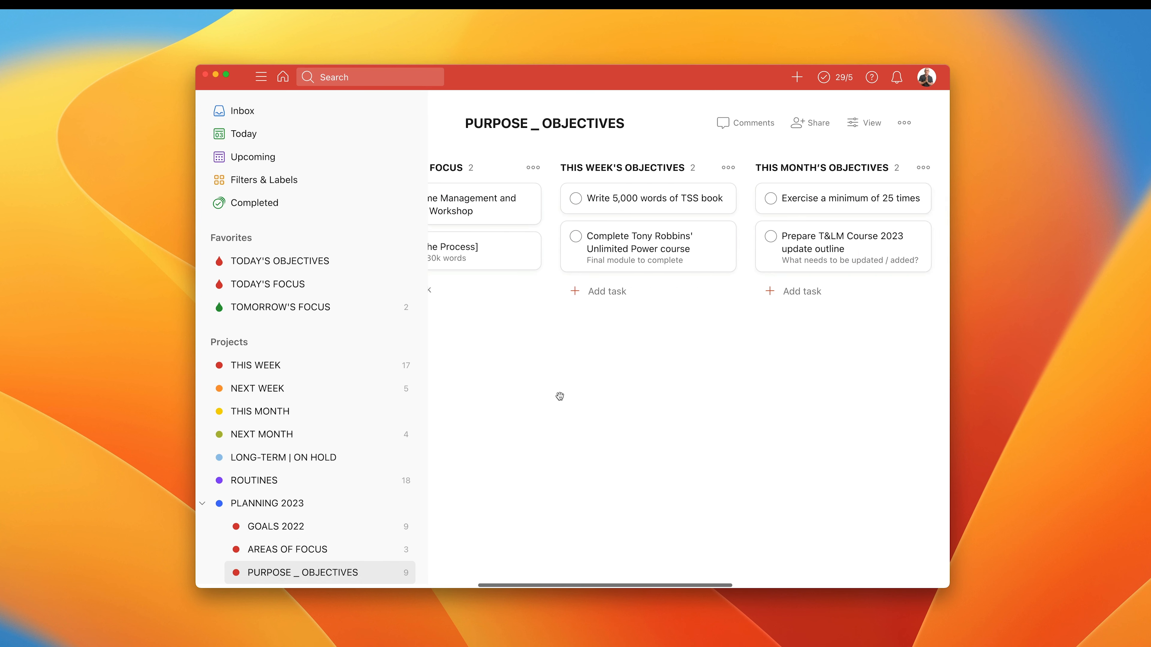
scroll(560, 396, "left", 10)
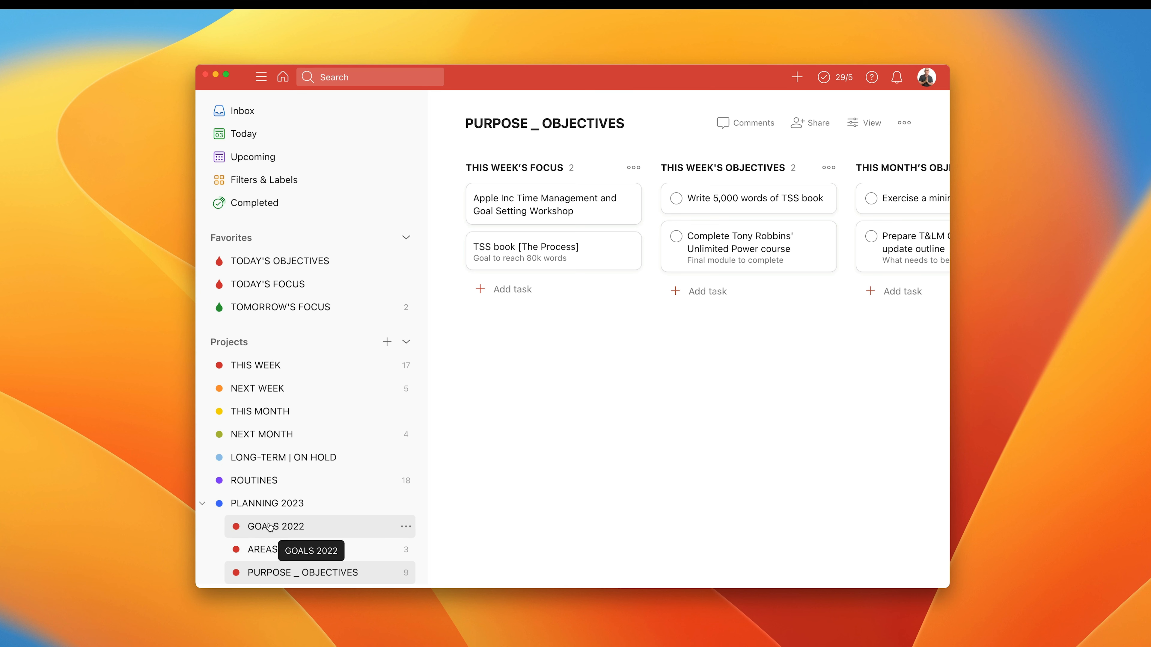
left_click(202, 505)
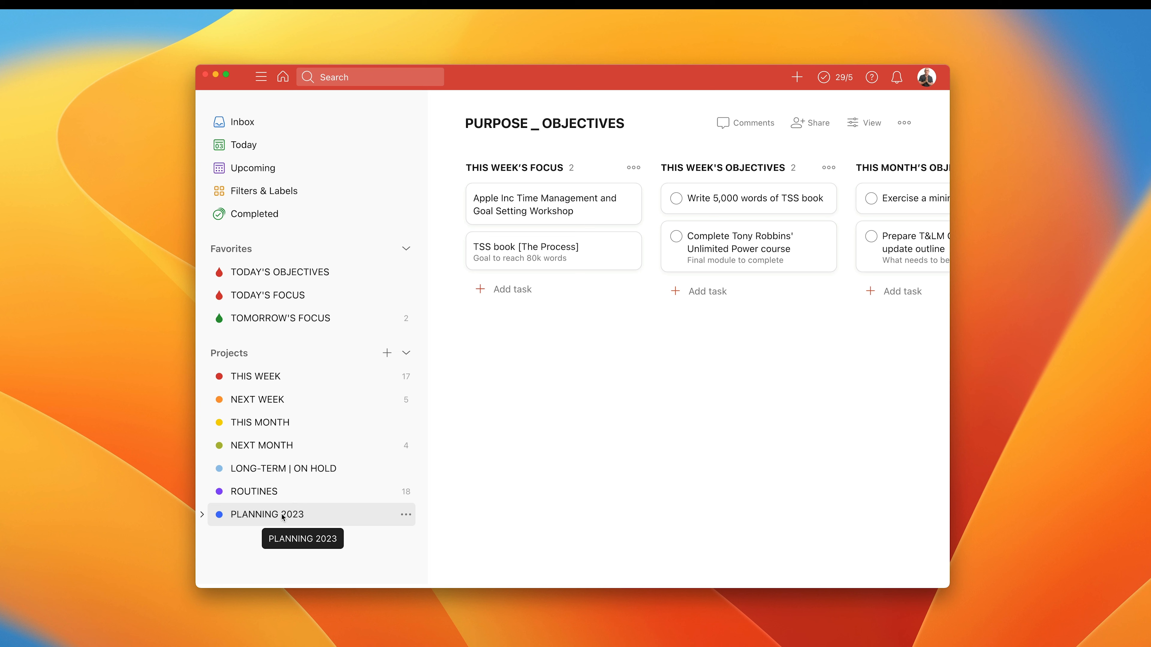
left_click(202, 515)
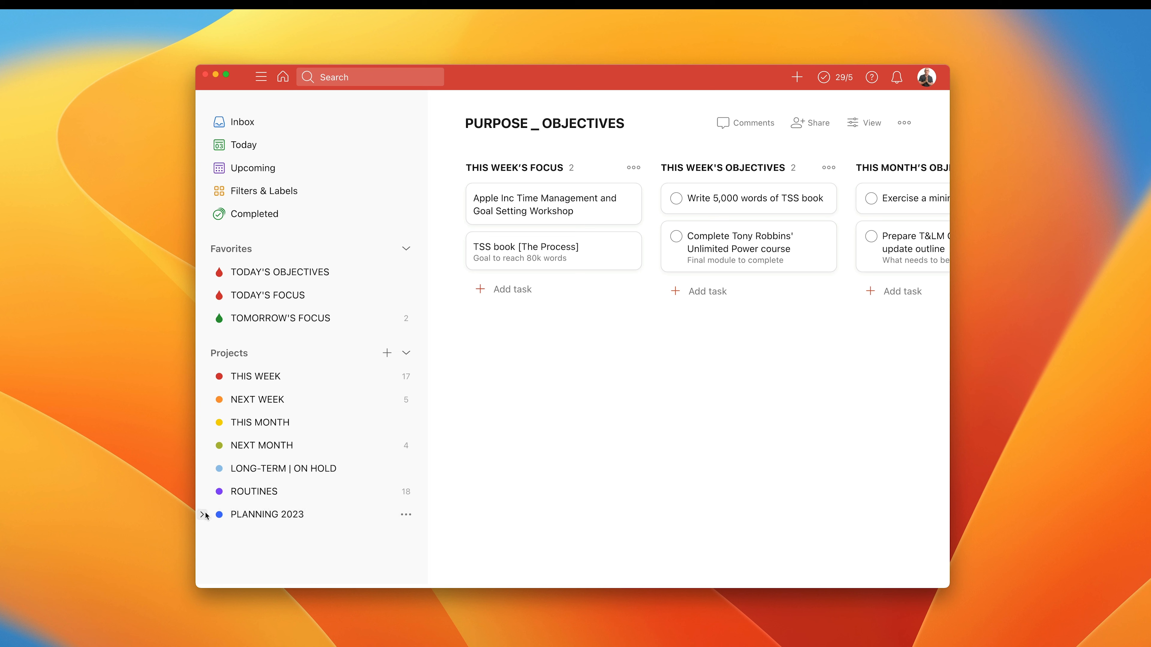
scroll(319, 517, "down", 1)
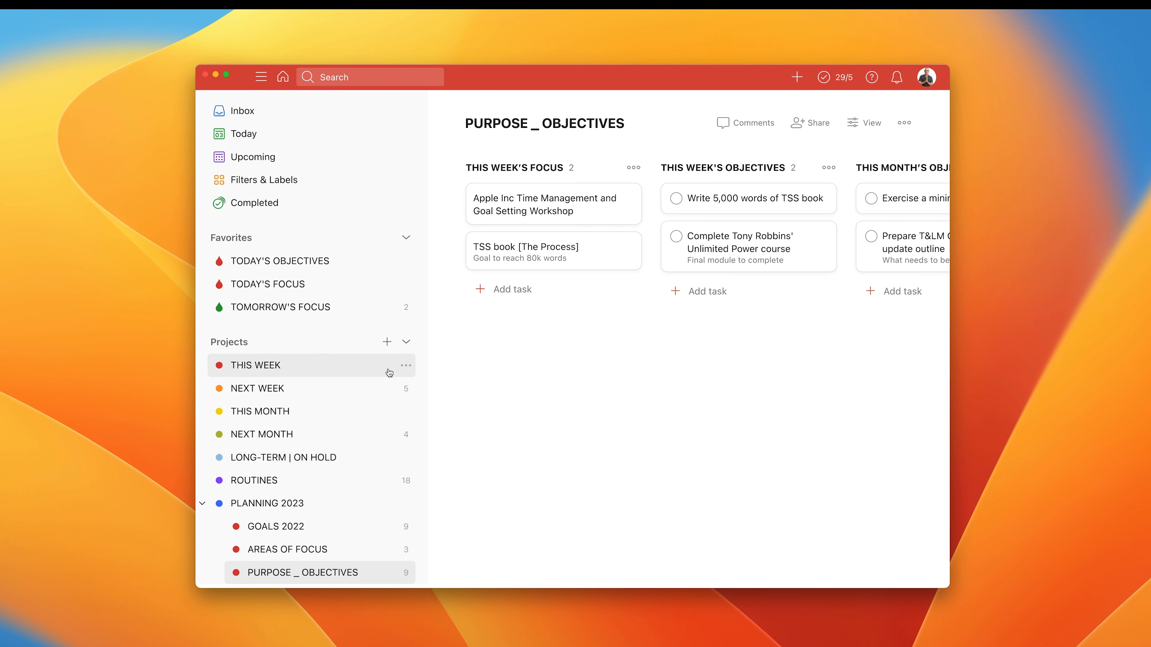
Create a project named 2023 PROJECT PLANNER with the Mint Green color and the Board view.
left_click(387, 342)
type("2")
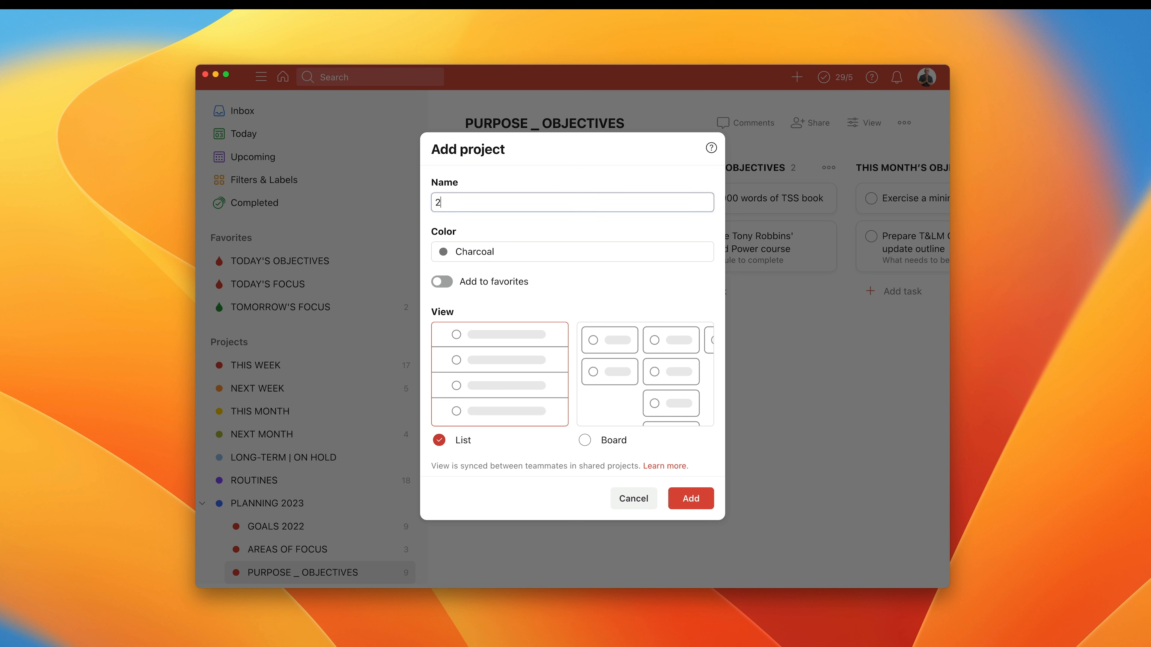
type("023 PRO")
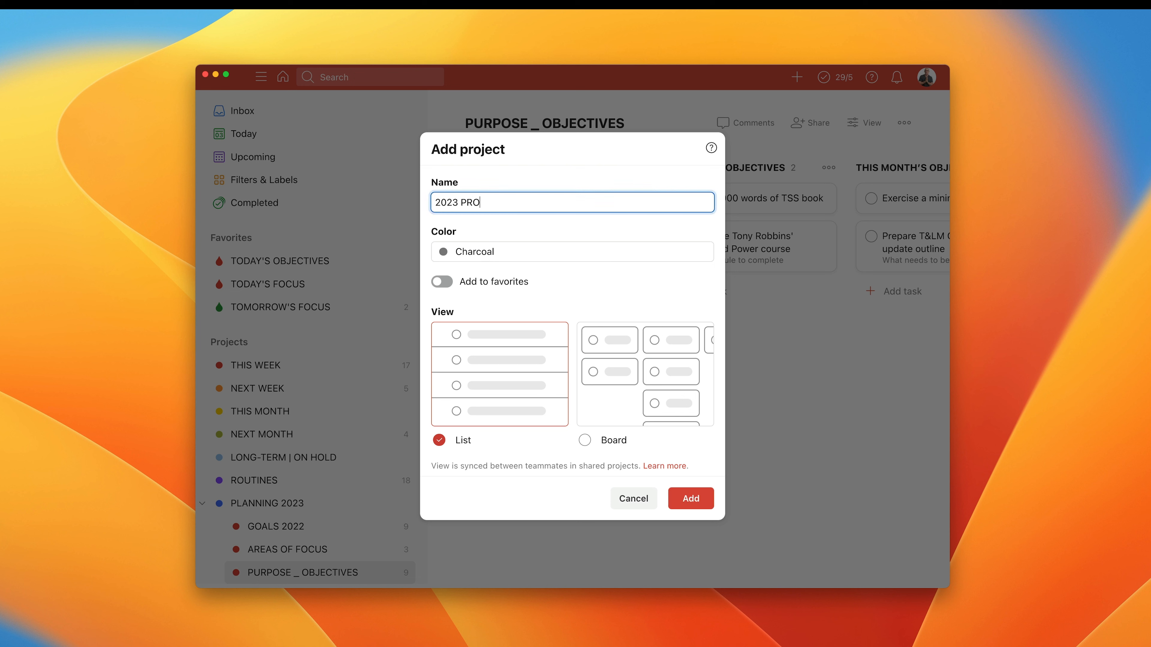
type("JECT PLANNER")
left_click(476, 261)
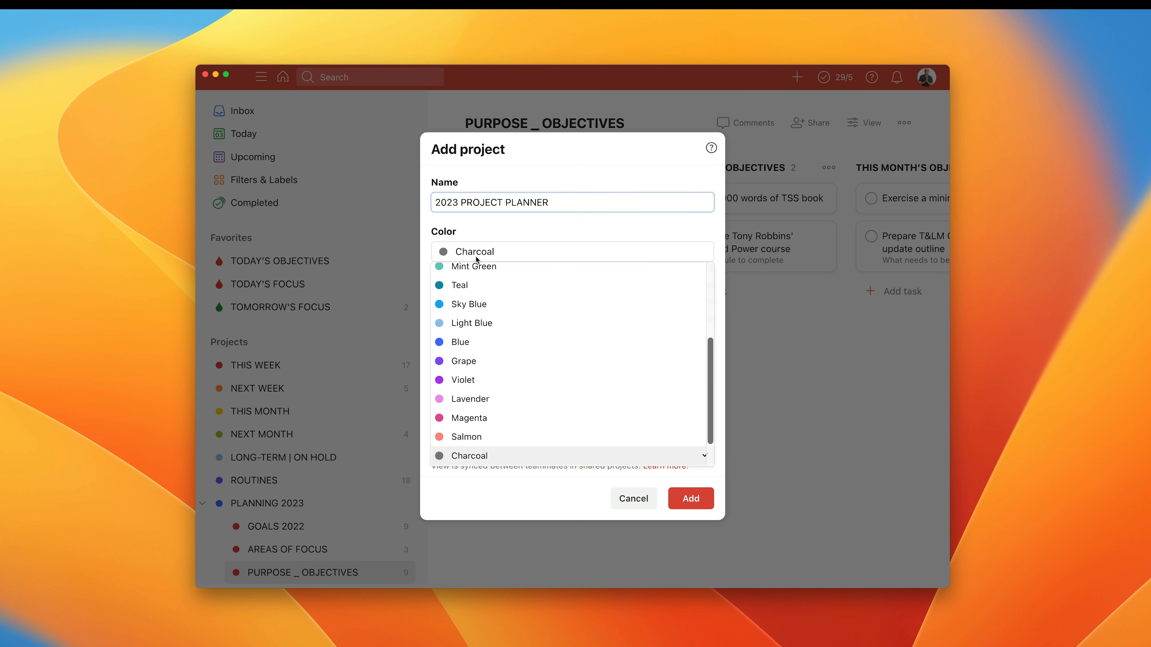
left_click(477, 265)
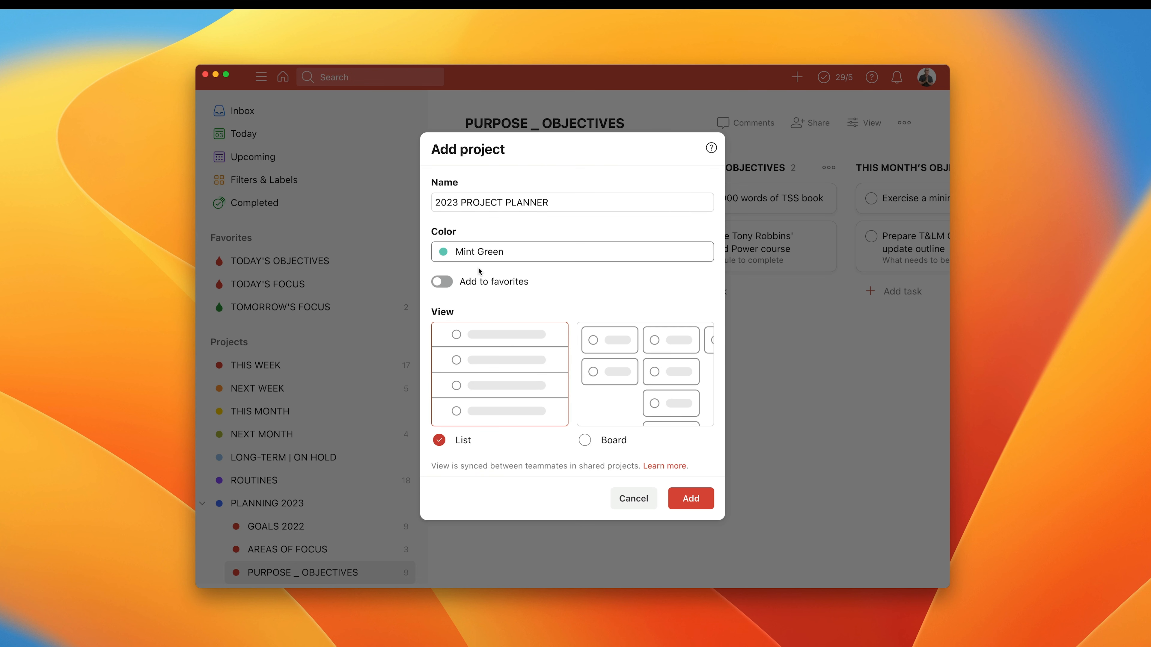
left_click(585, 441)
left_click(688, 500)
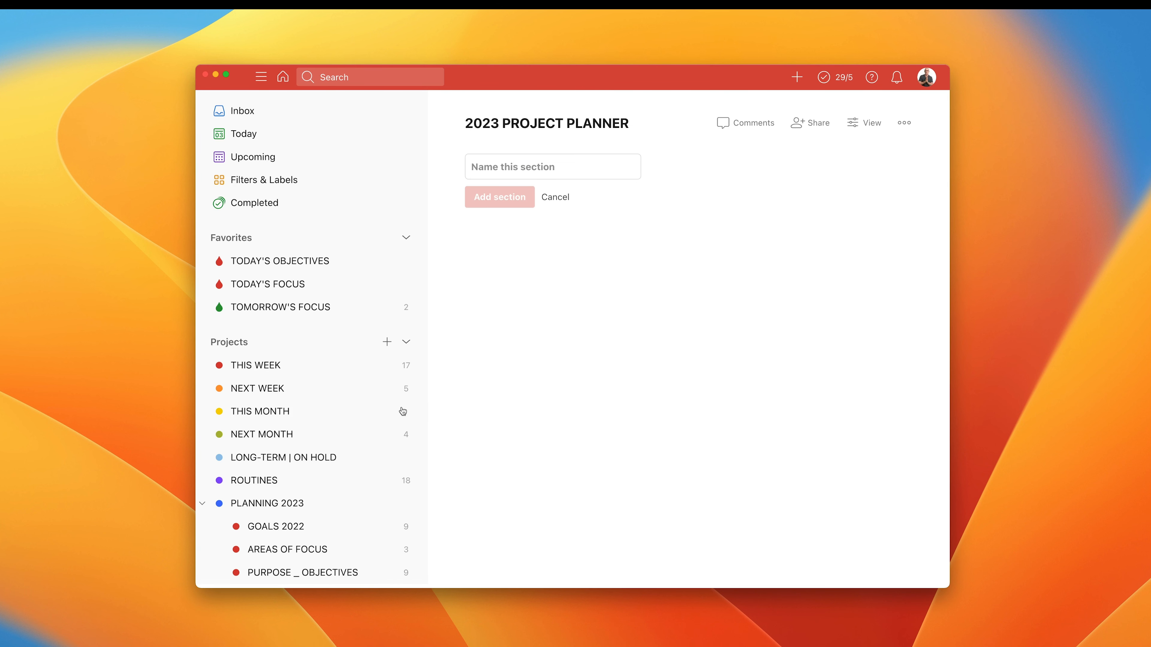
Nest 2023 PROJECT PLANNER as the first sub-project of PLANNING 2023 and hide the sidebar.
scroll(357, 411, "down", 1)
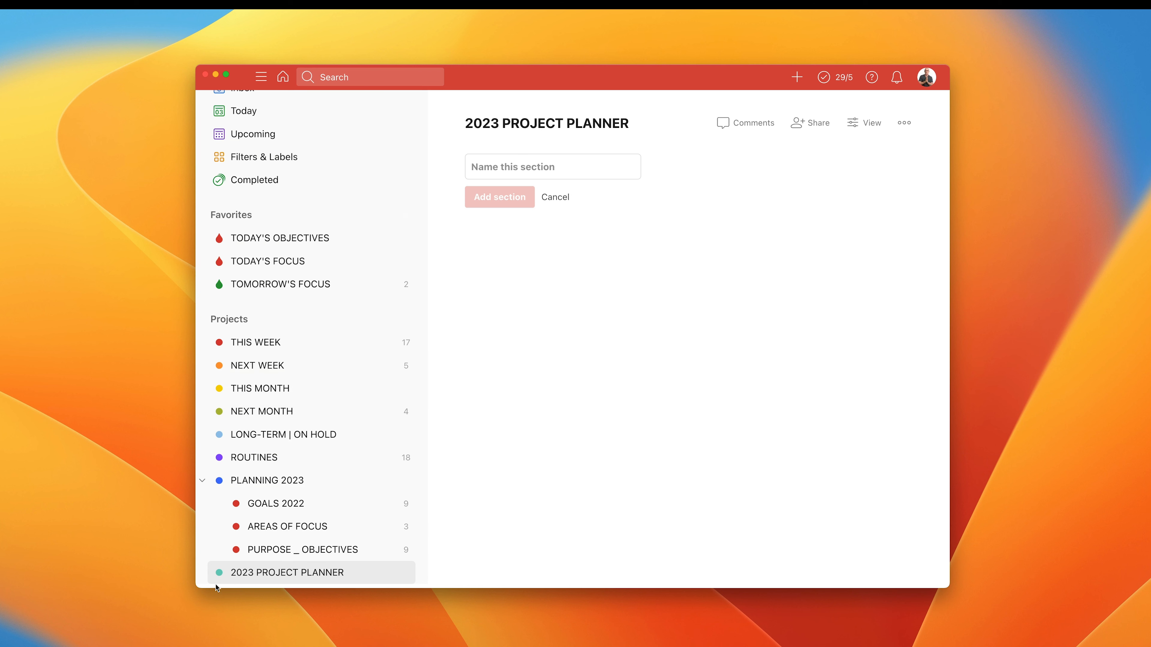
left_click_drag(219, 576, 241, 504)
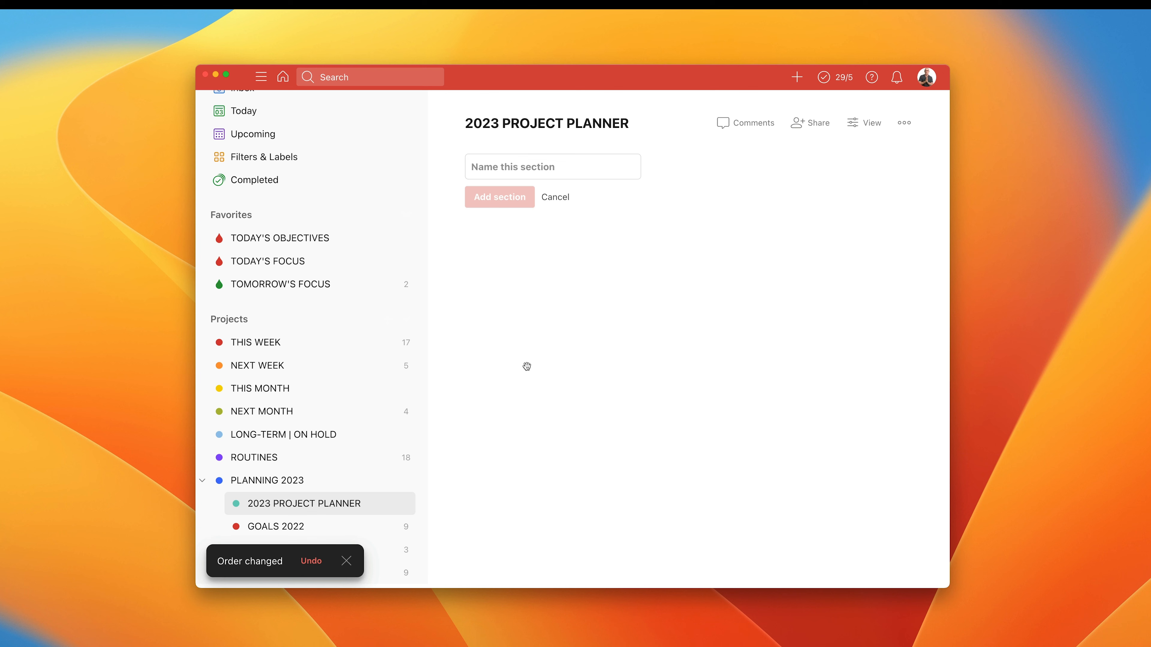
key("m")
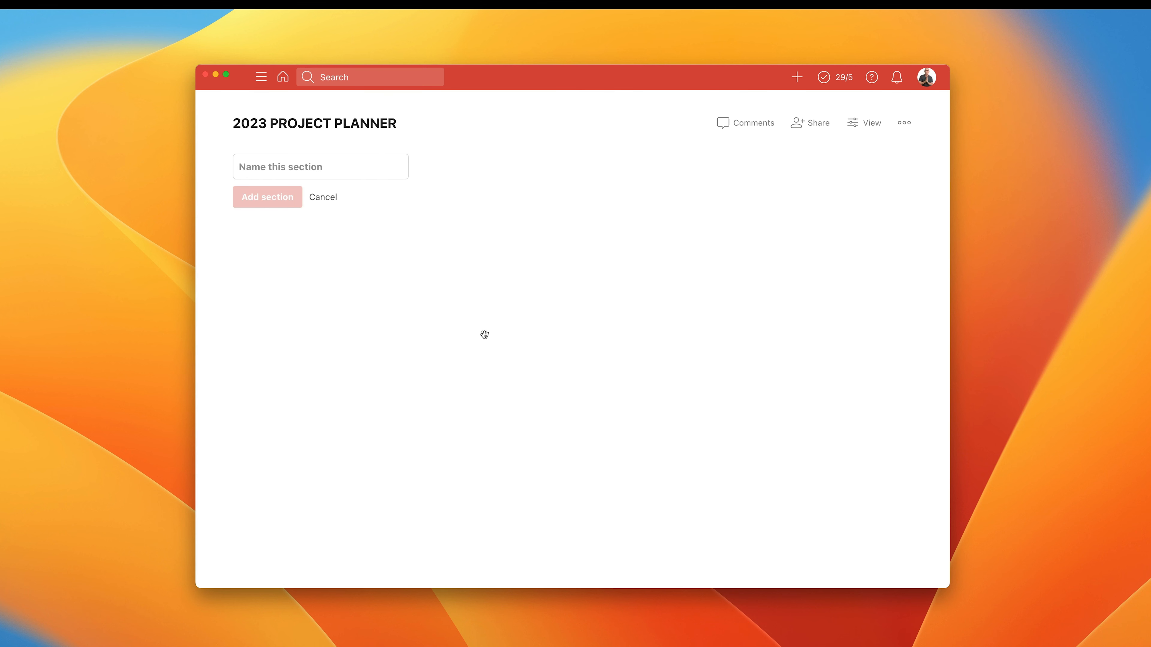
Add two sections named QUARTER 1 and QUARTER 2 to the 2023 PROJECT PLANNER board.
left_click(357, 173)
type("QUAR")
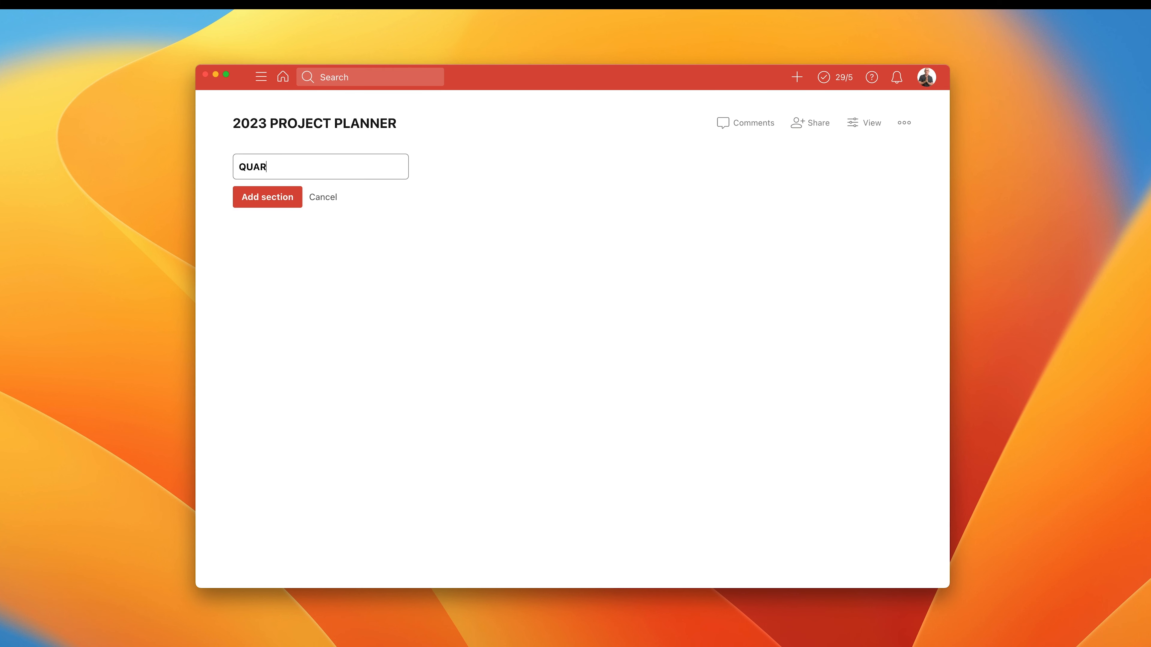
type("TER 1")
left_click(257, 205)
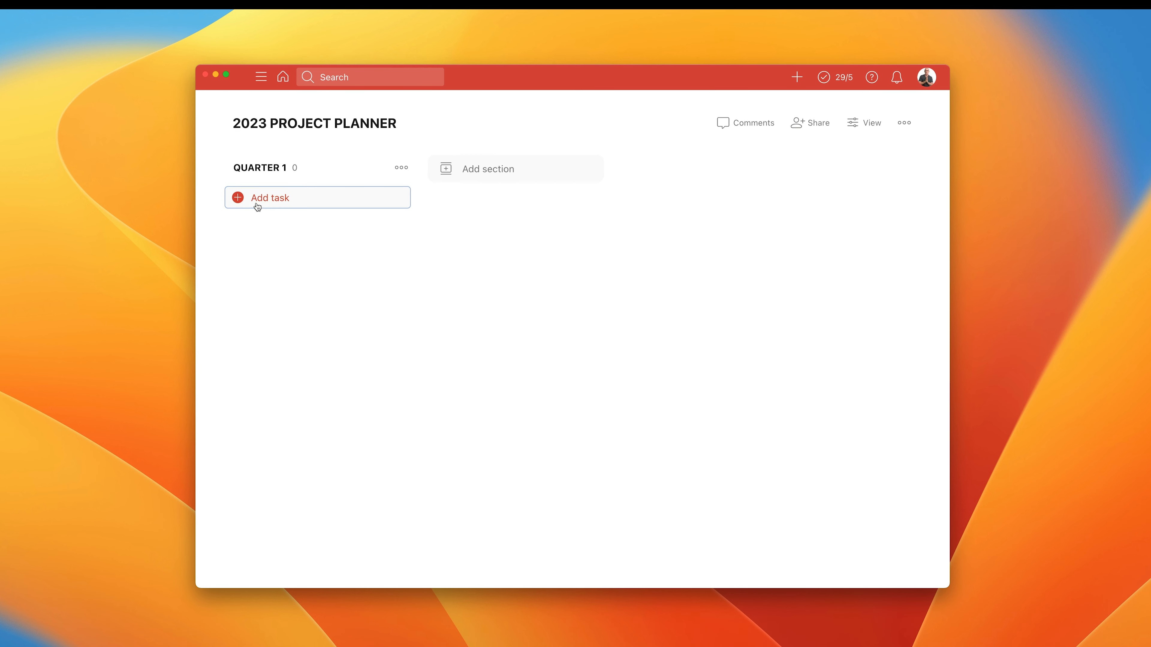
left_click(502, 170)
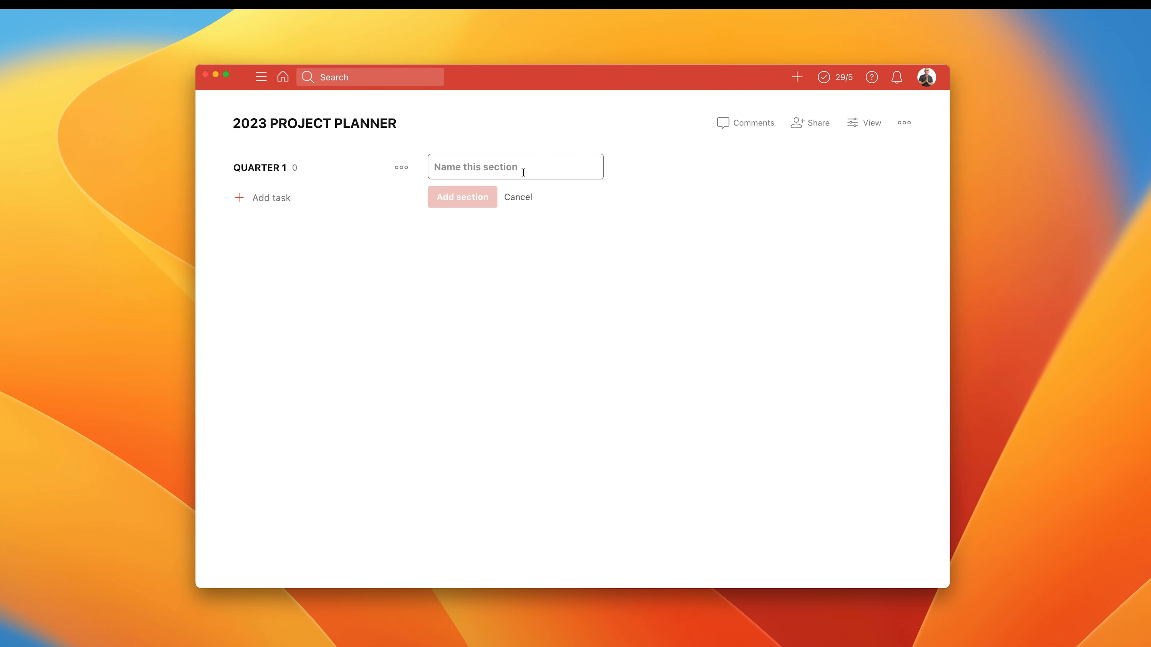
type("QUARTER 2")
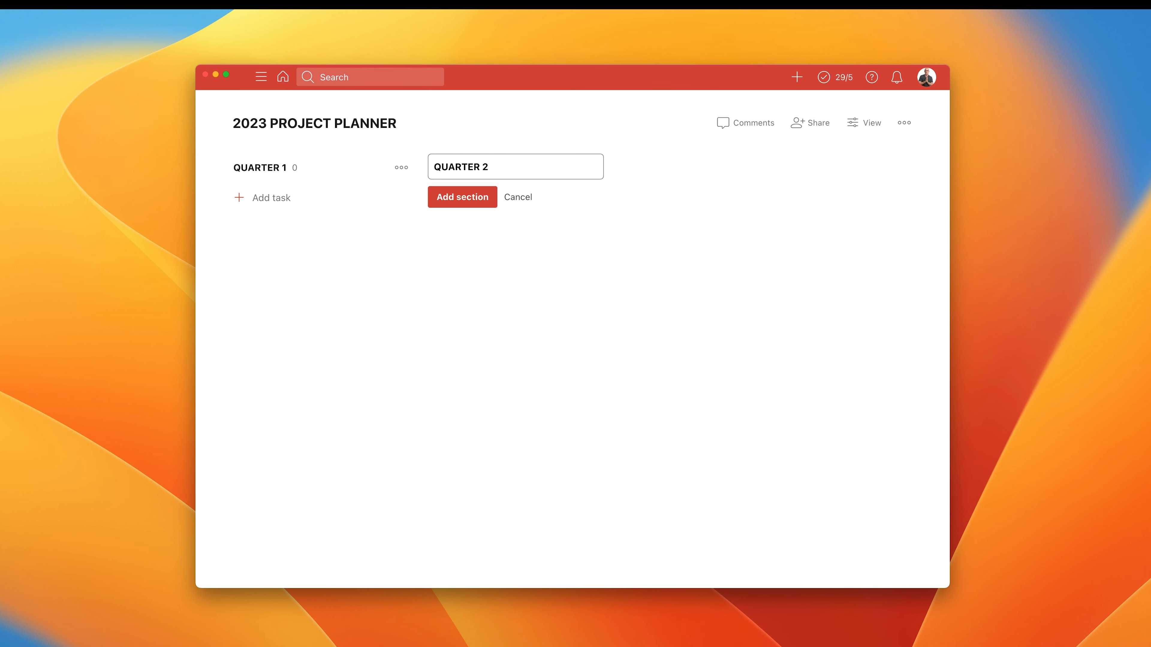
left_click(492, 196)
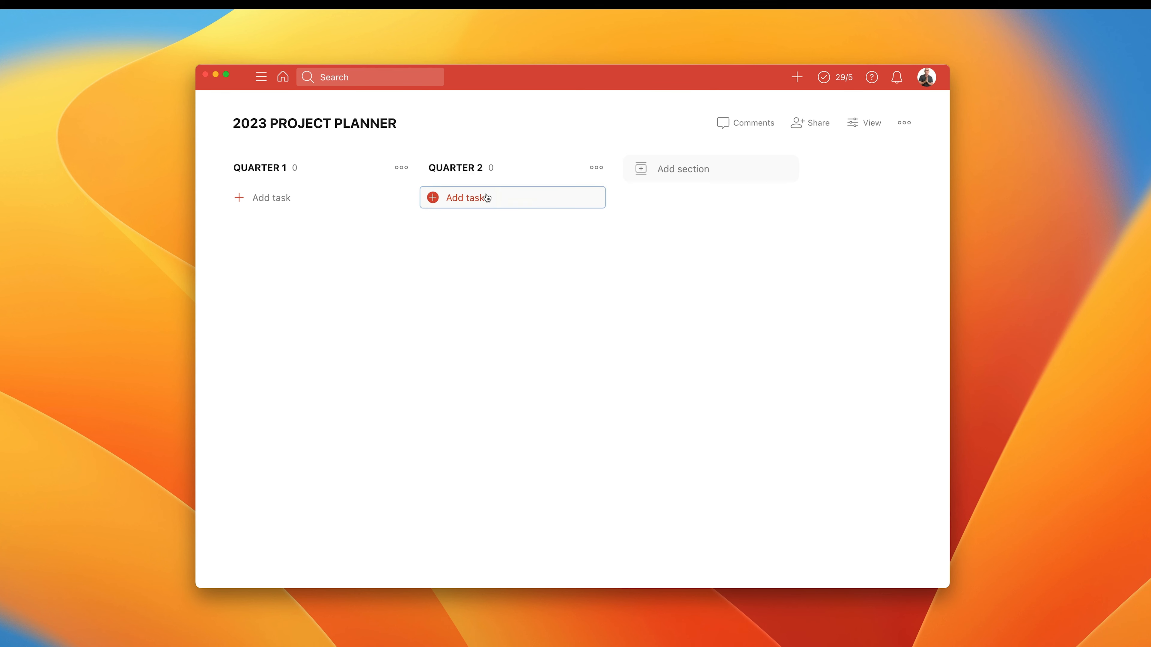
Add two more sections named QUARTER 3 and QUARTER 4 after QUARTER 2.
left_click(715, 172)
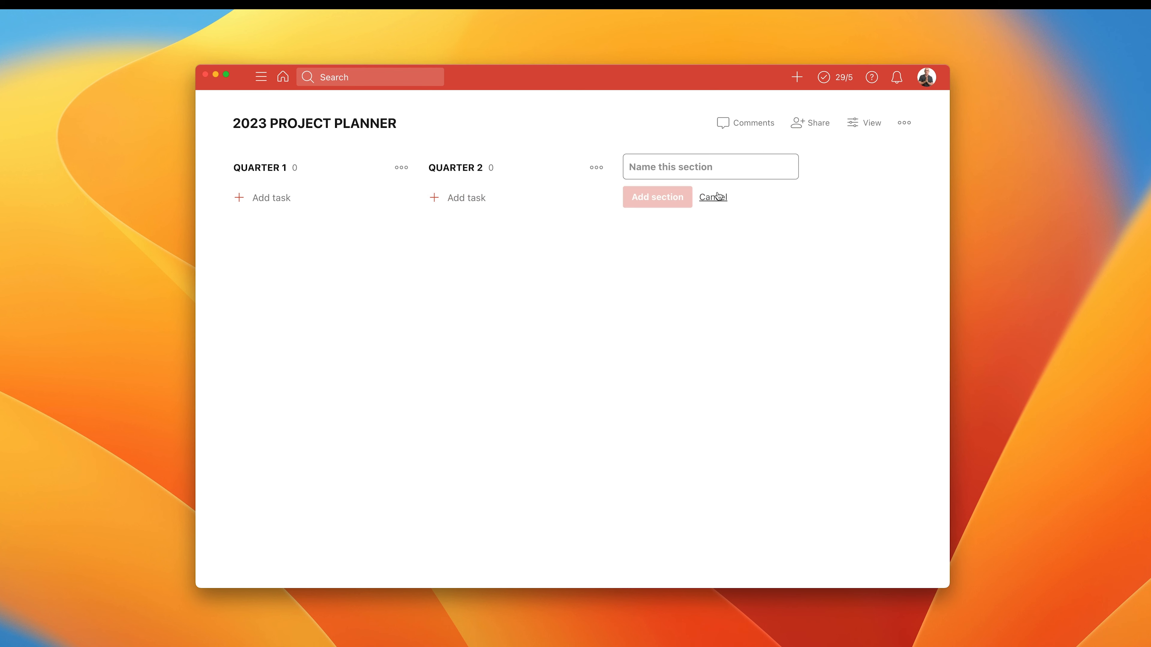
type("QUARTER ")
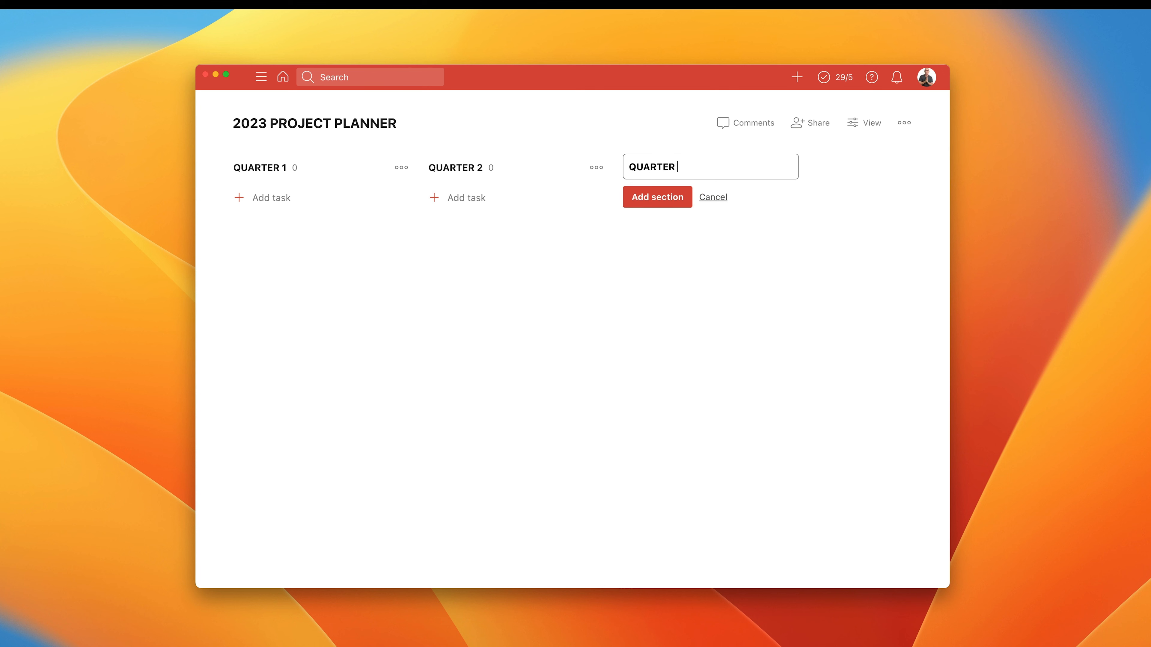
type("3")
left_click(664, 198)
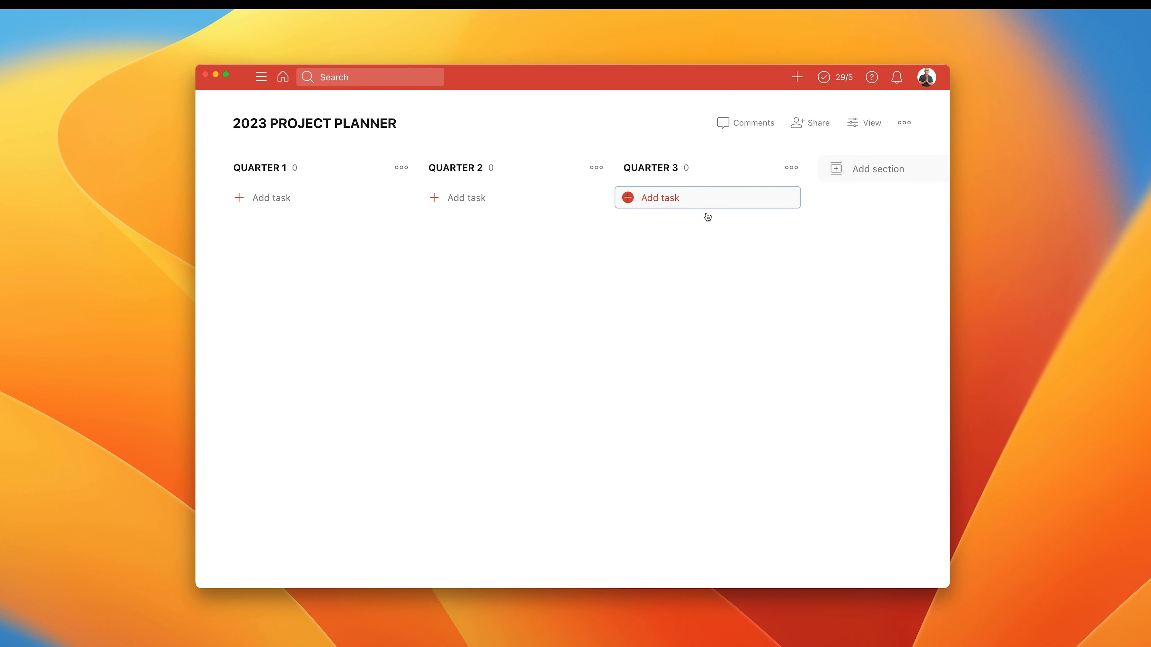
left_click(863, 173)
type("QUA")
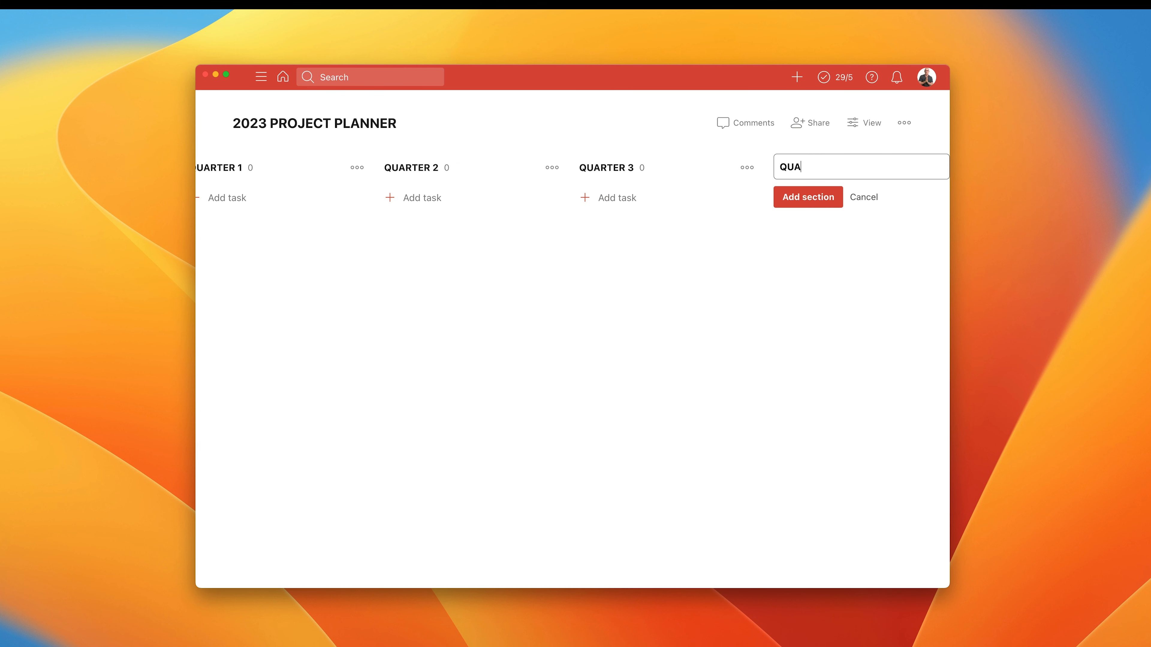
type("RTER 4")
left_click(779, 201)
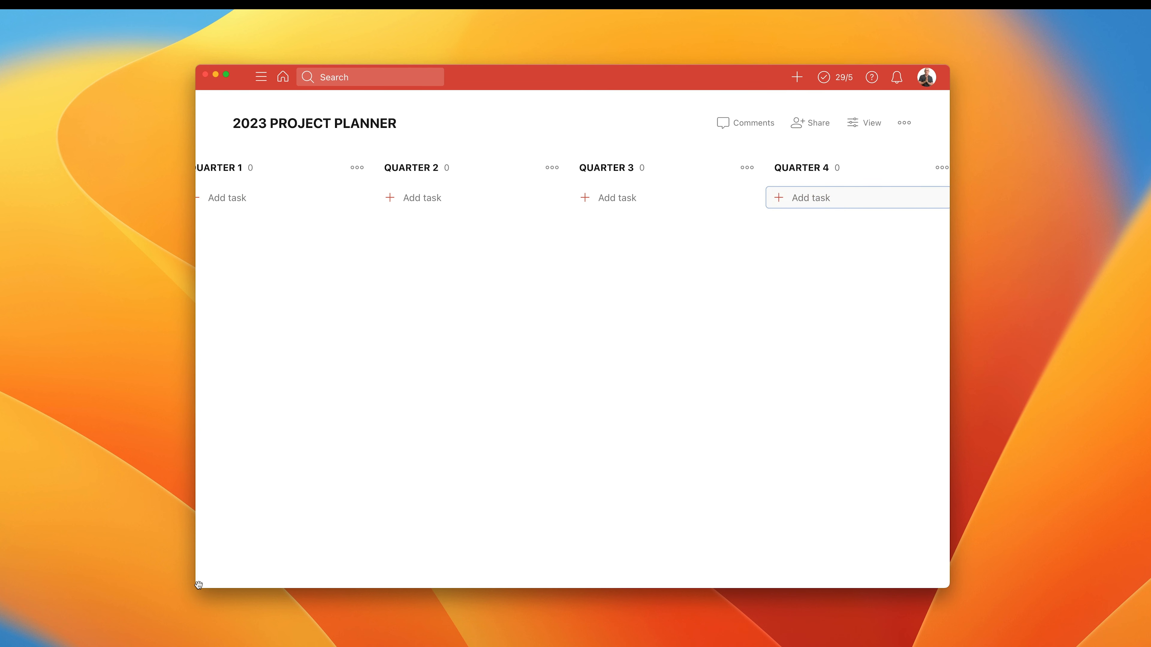
Widen the application window so all four quarter sections fit side by side, and look over the board.
left_click_drag(198, 584, 72, 580)
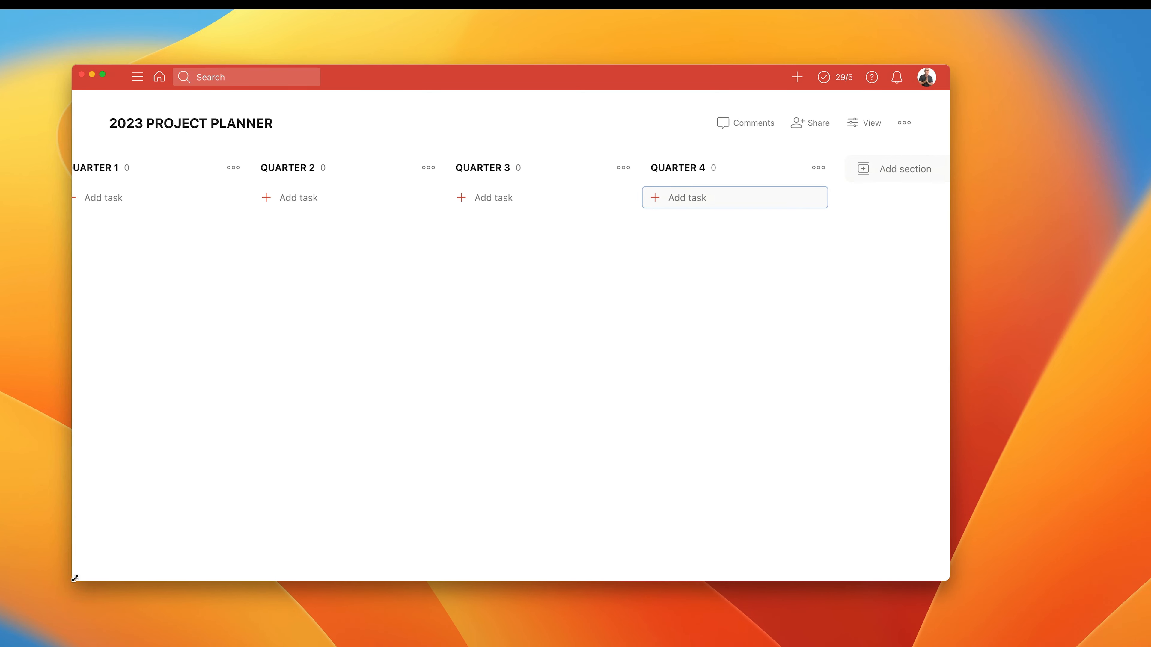
scroll(283, 571, "left", 2)
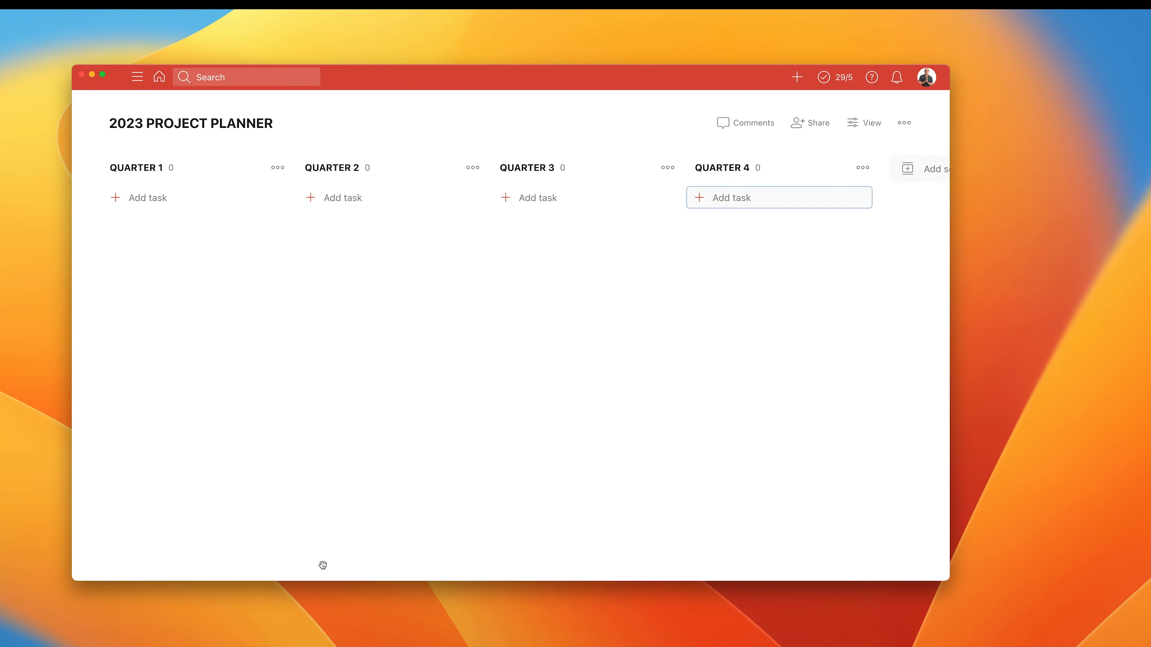
scroll(321, 560, "right", 5)
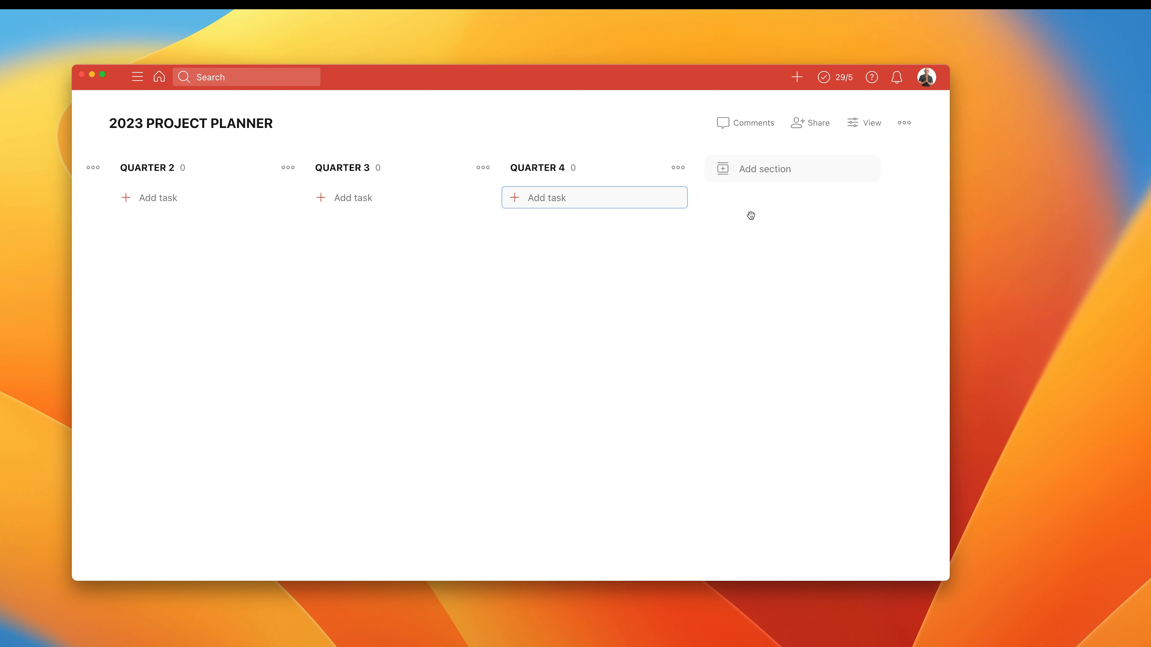
scroll(751, 215, "left", 4)
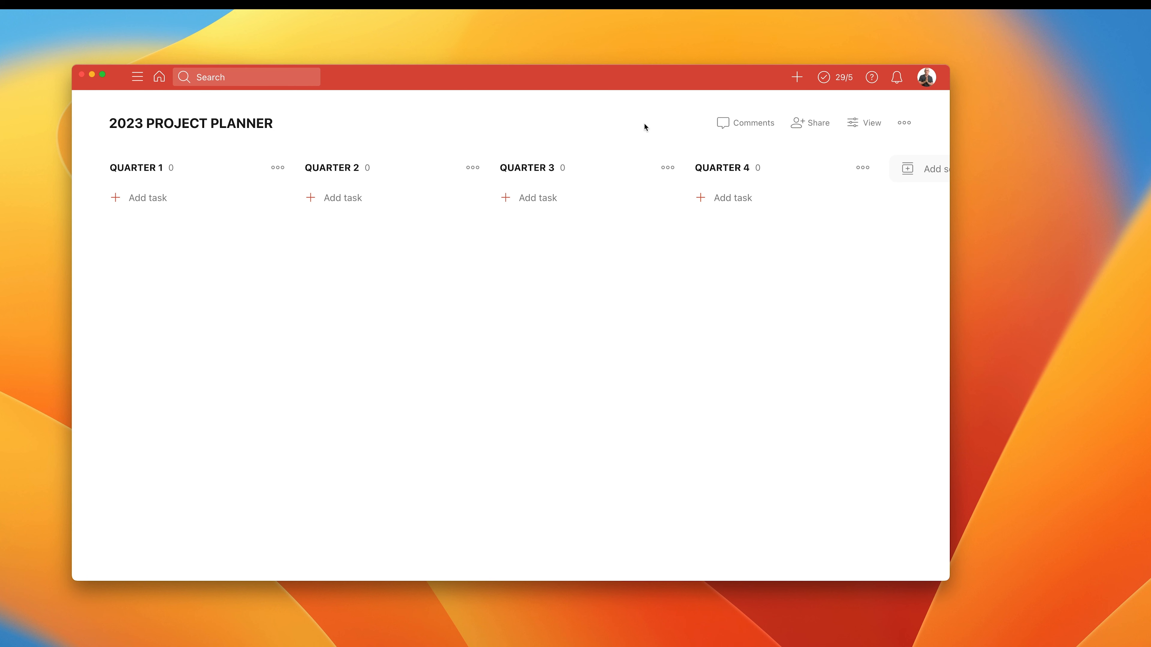
Start a QUARTER 2 task named "* TRIP TO IRELAND", with the words after the asterisk in bold.
left_click(342, 198)
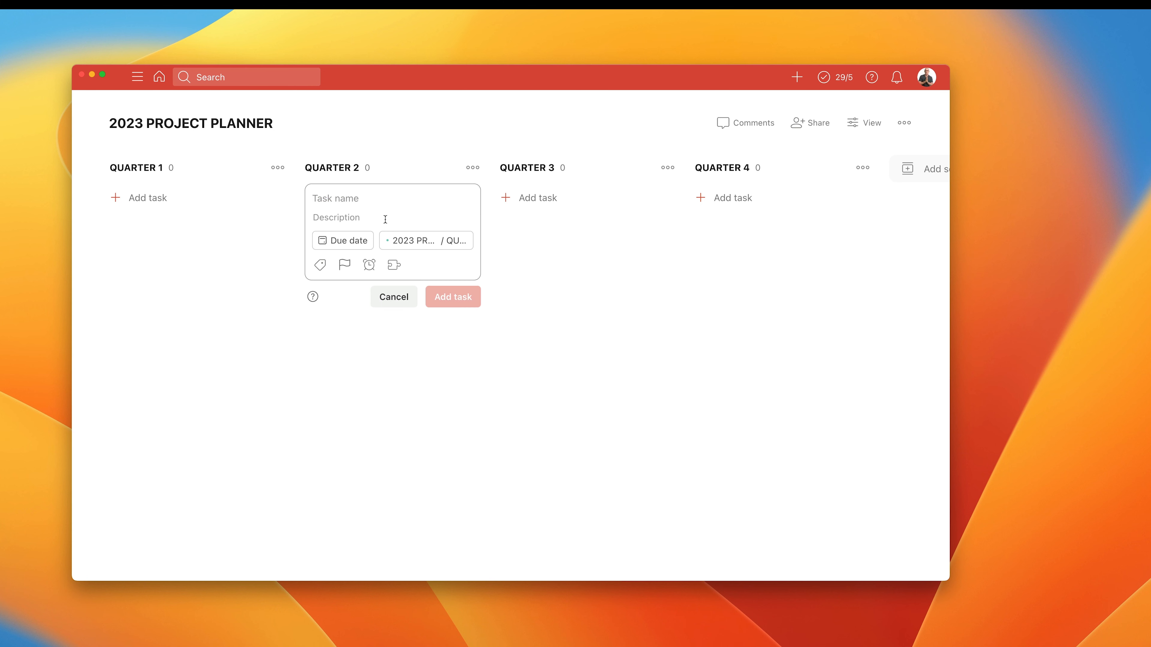
type("TRIP T")
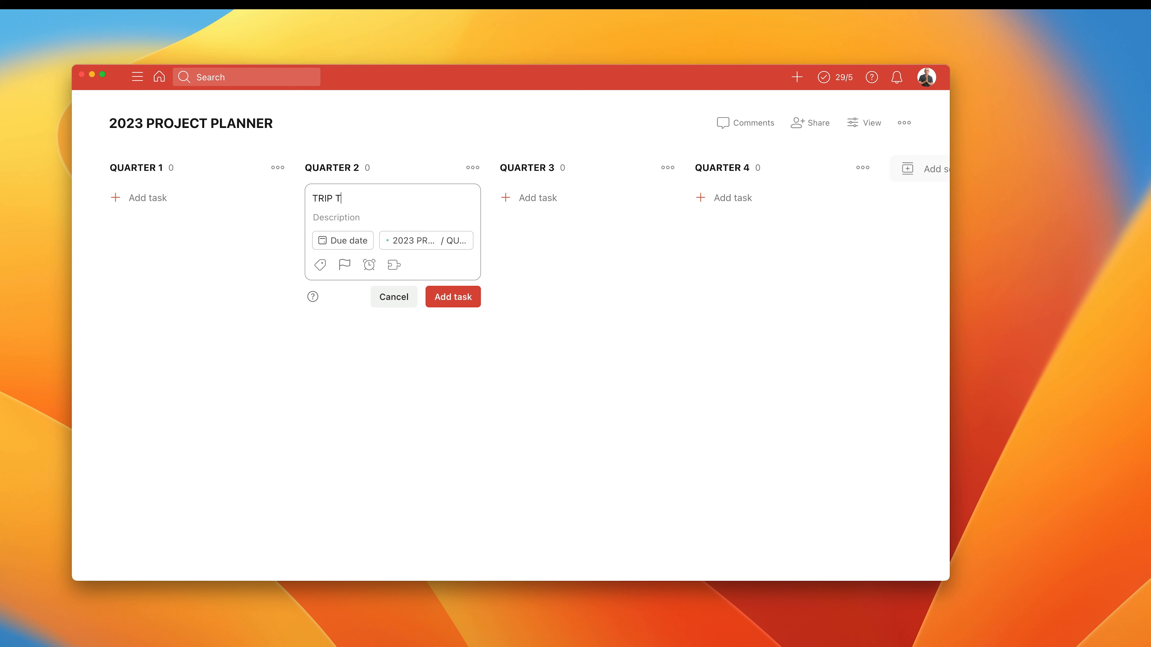
type("O IRELAND")
type("*")
left_click_drag(319, 198, 415, 193)
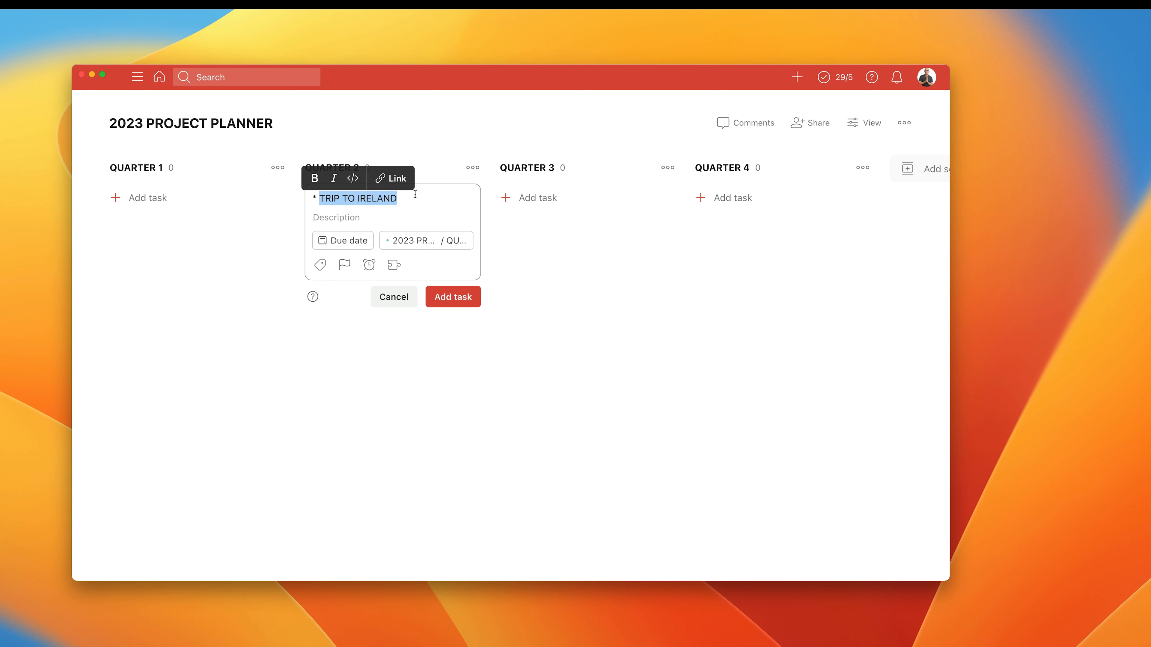
left_click(315, 179)
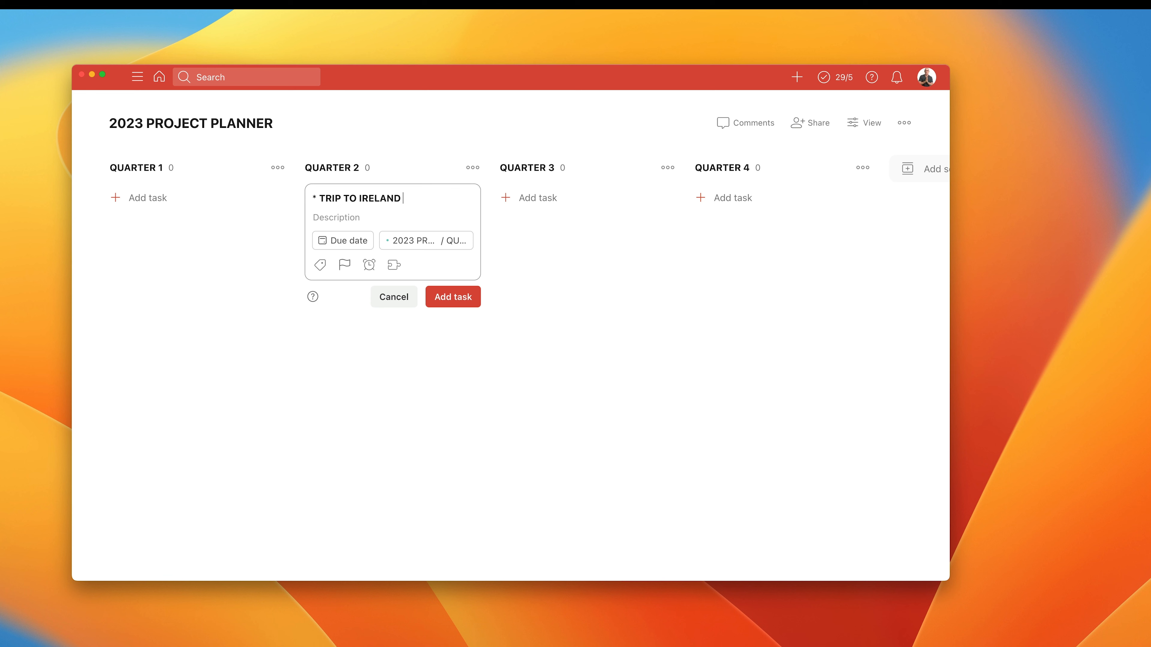
Search the emoji picker for Ireland and try to insert its flag at the end of the task name.
key("ctrl+super+space")
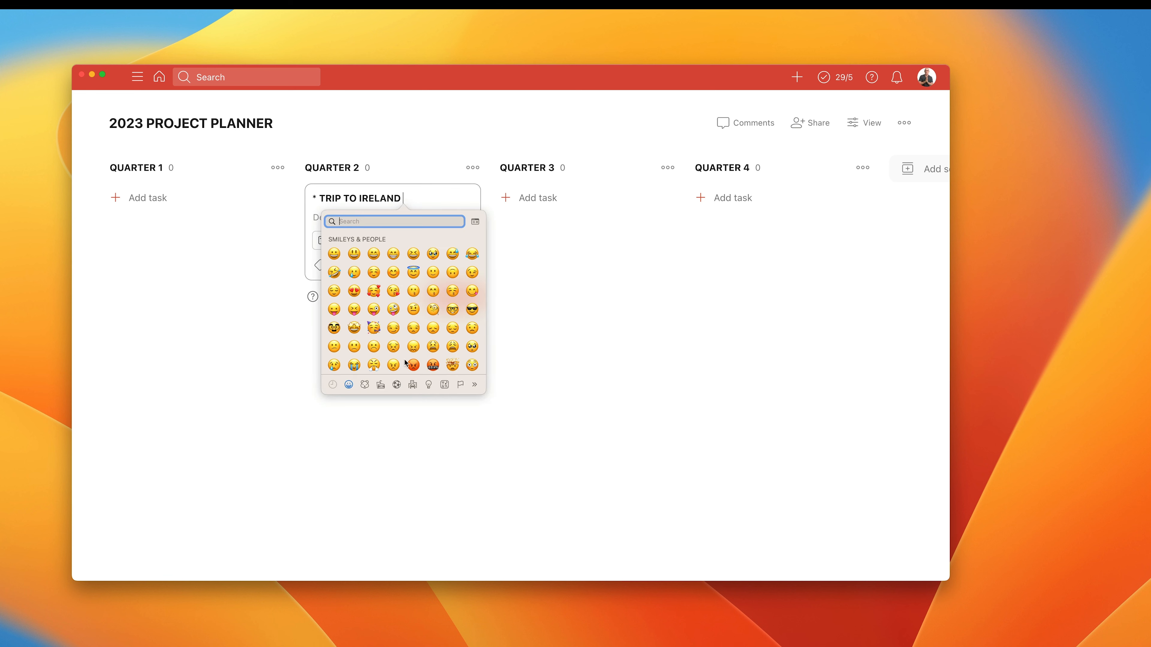
left_click(460, 386)
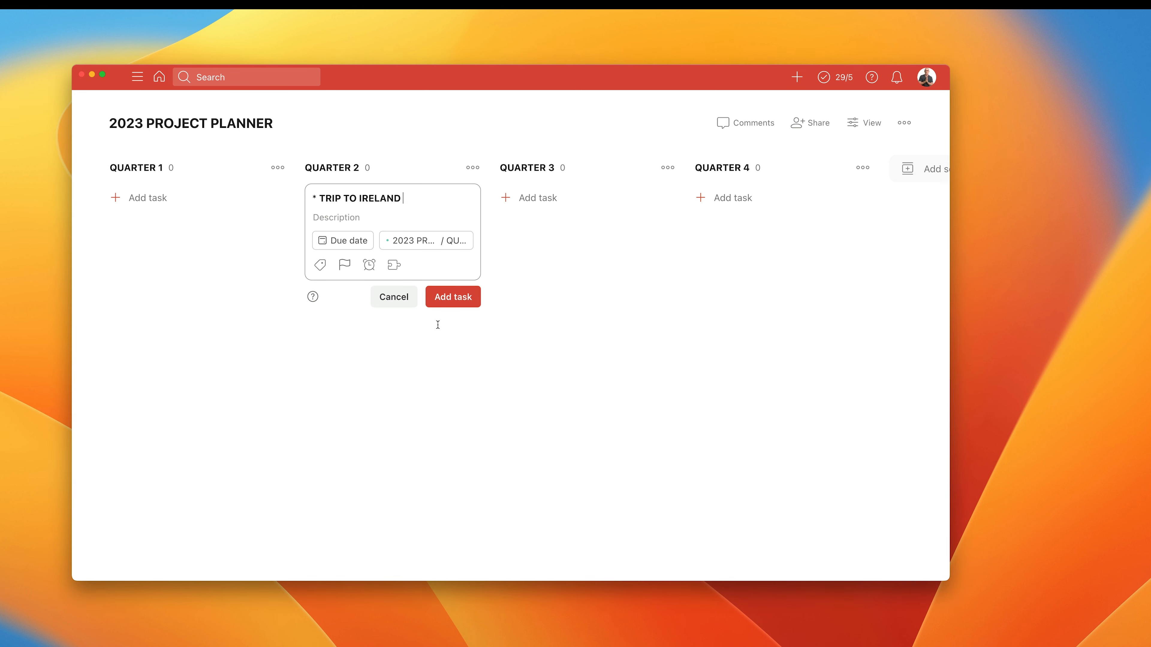
left_click(404, 201)
key("ctrl+super+space")
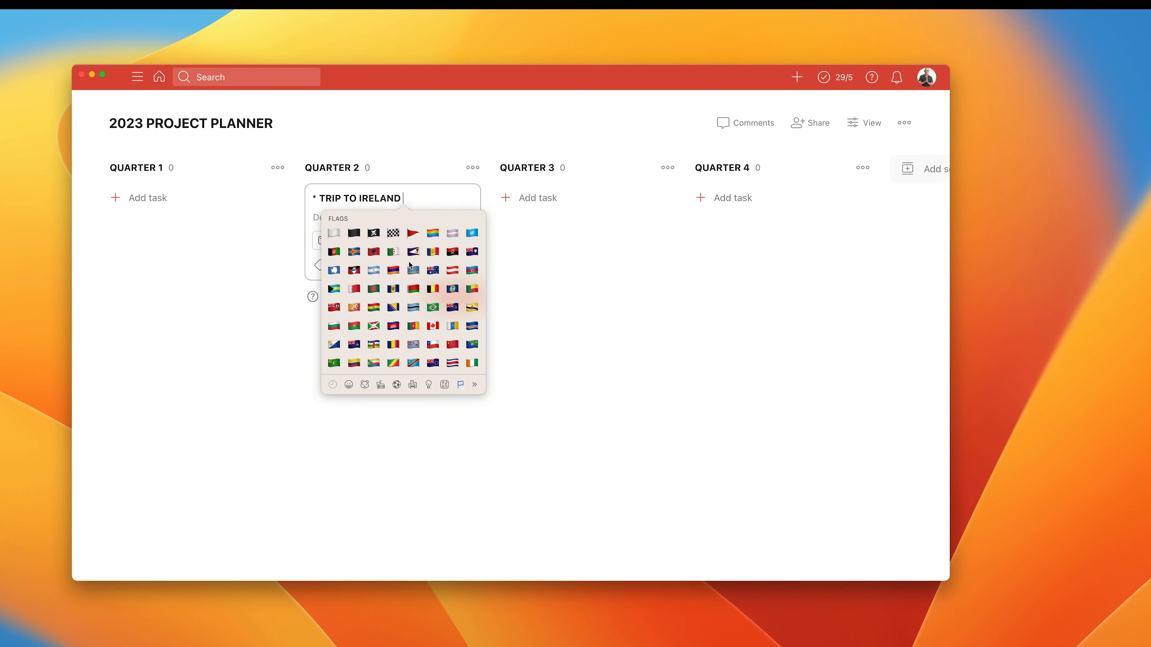
scroll(417, 285, "up", 5)
scroll(418, 284, "up", 20)
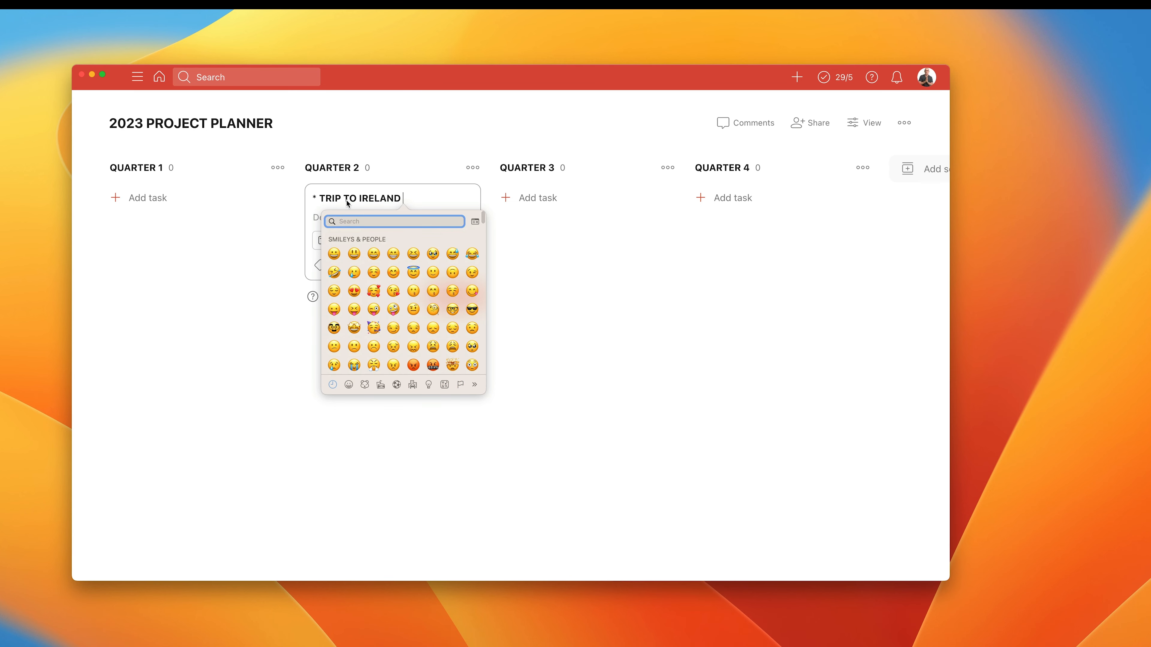
type("Ireland")
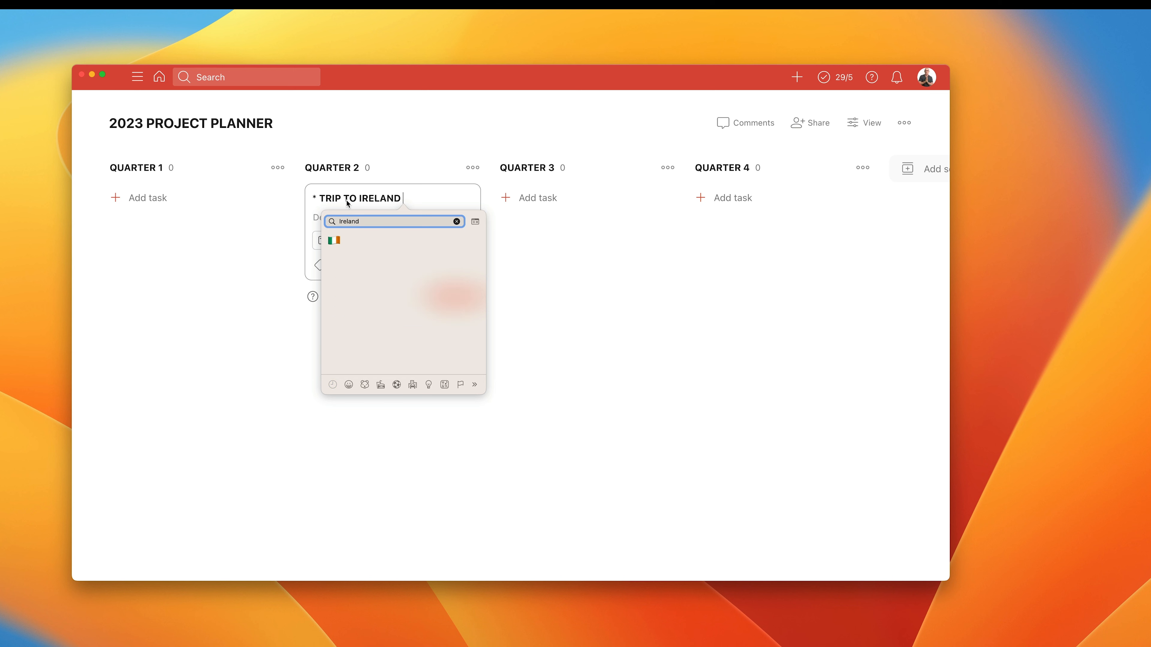
left_click(335, 242)
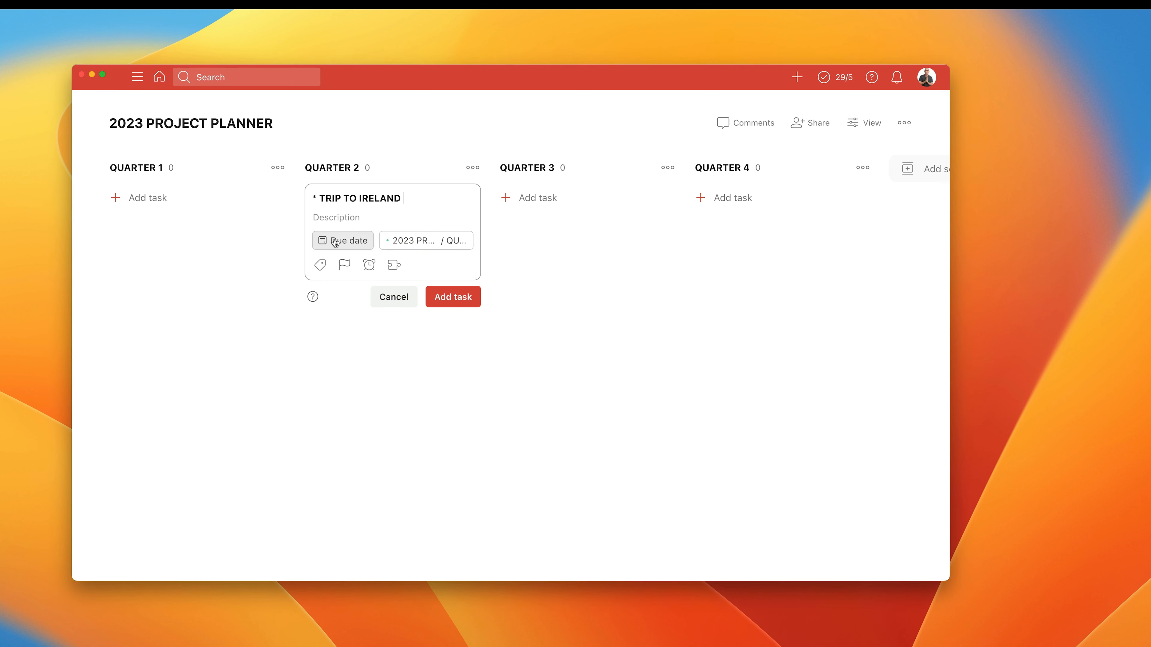
Browse the flag emojis, search for Ireland again, and try to place the flag into the TRIP TO IRELAND task name.
key("ctrl+super+space")
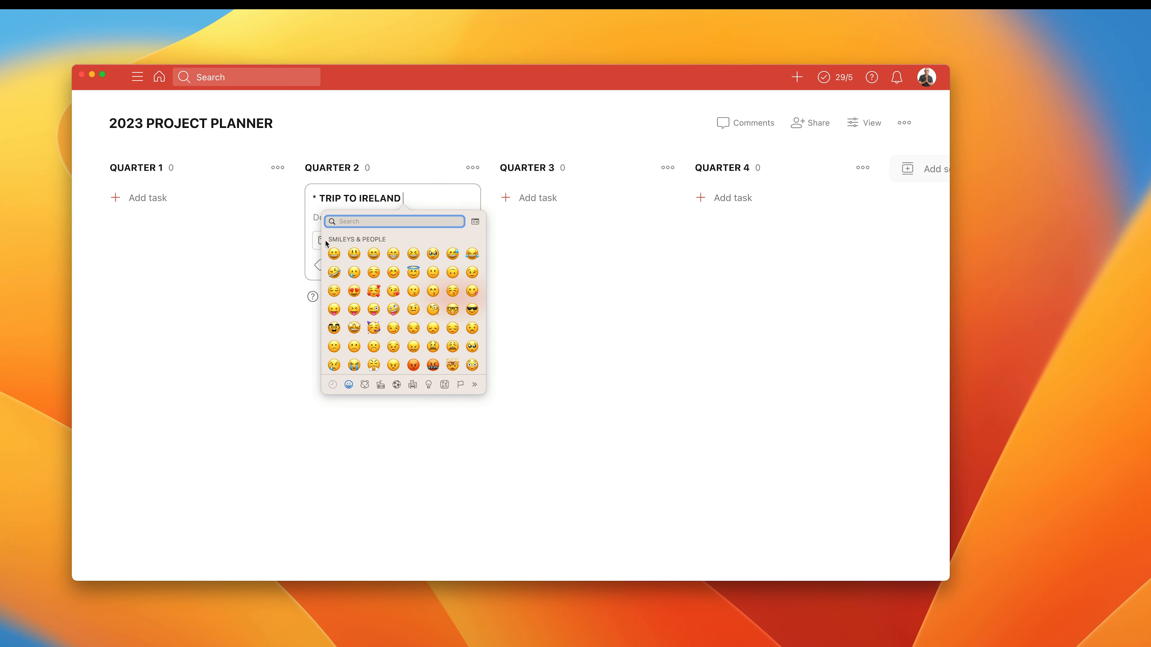
left_click(460, 382)
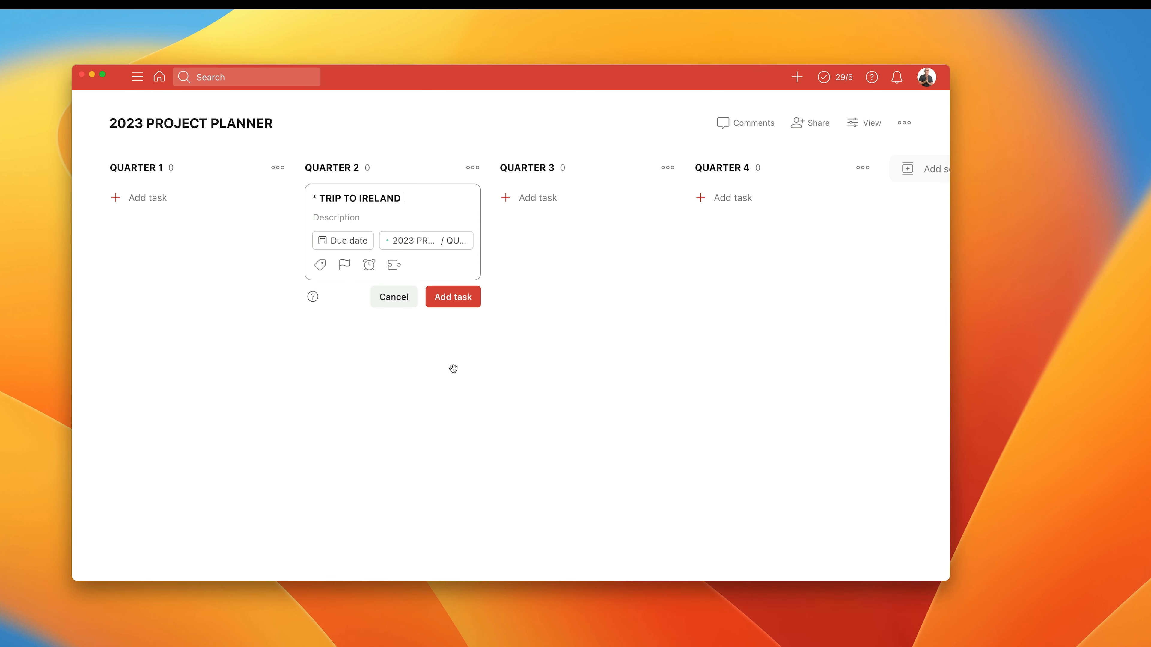
key("ctrl+super+space")
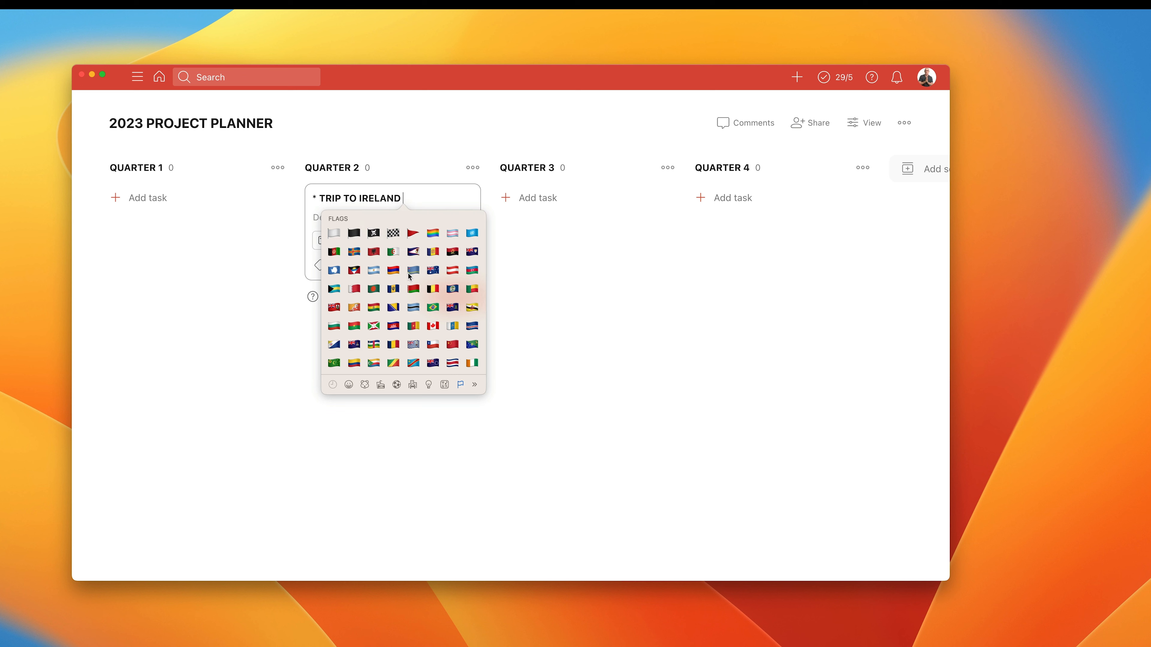
scroll(408, 276, "down", 5)
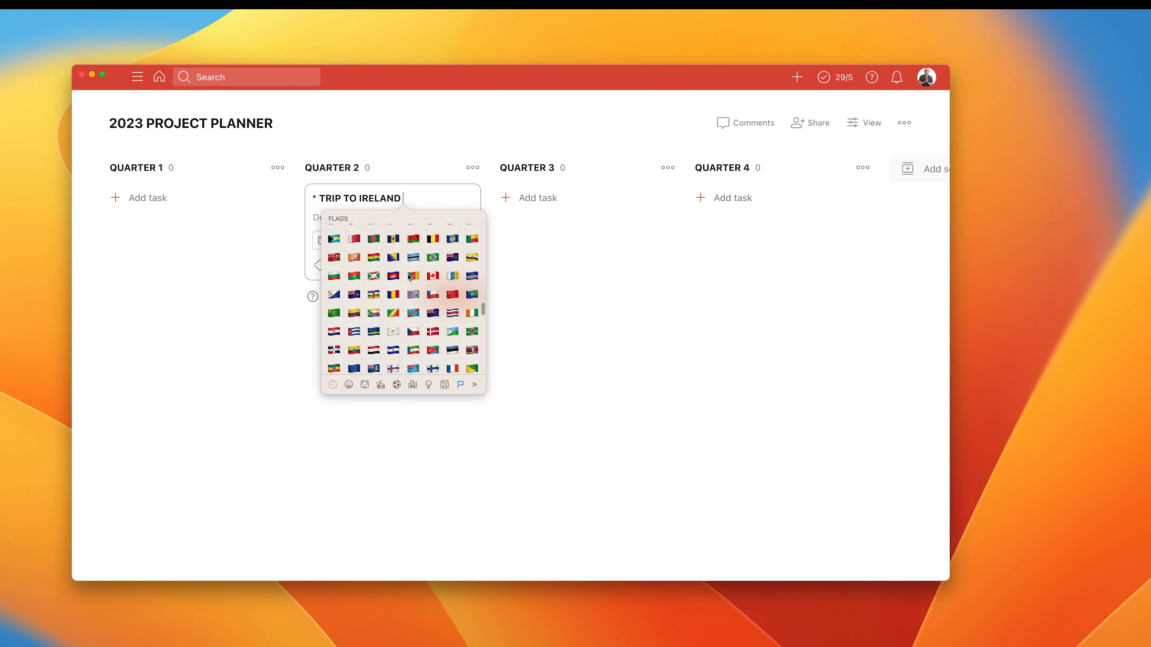
scroll(409, 277, "down", 2)
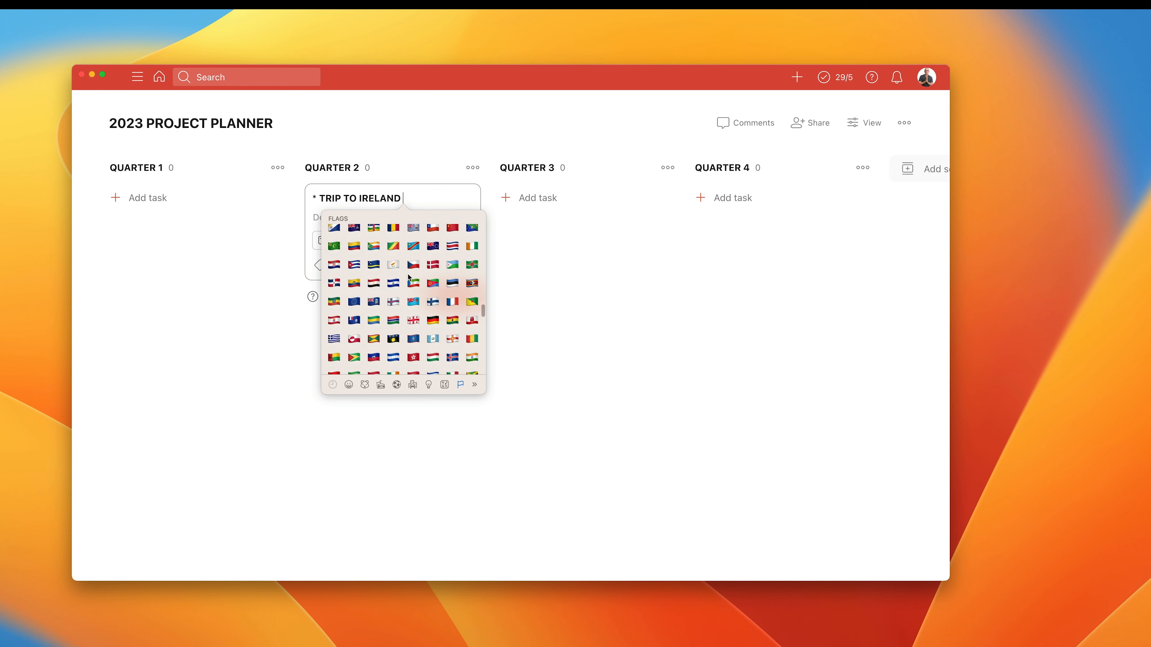
scroll(409, 277, "up", 20)
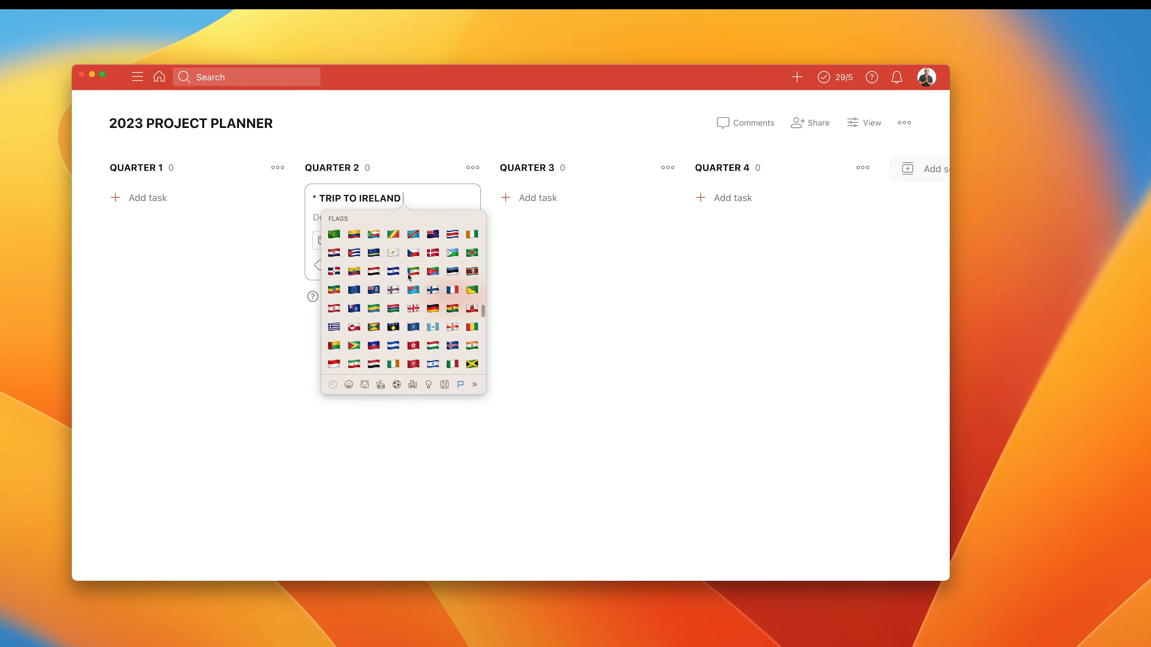
scroll(408, 275, "up", 20)
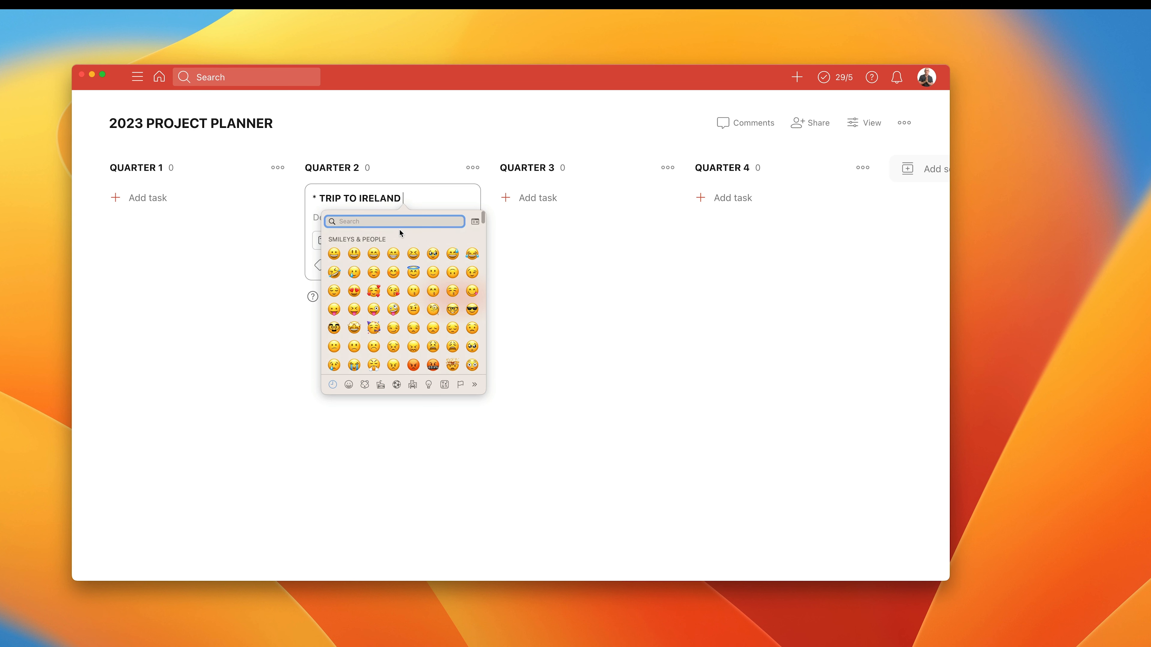
type("Ireland")
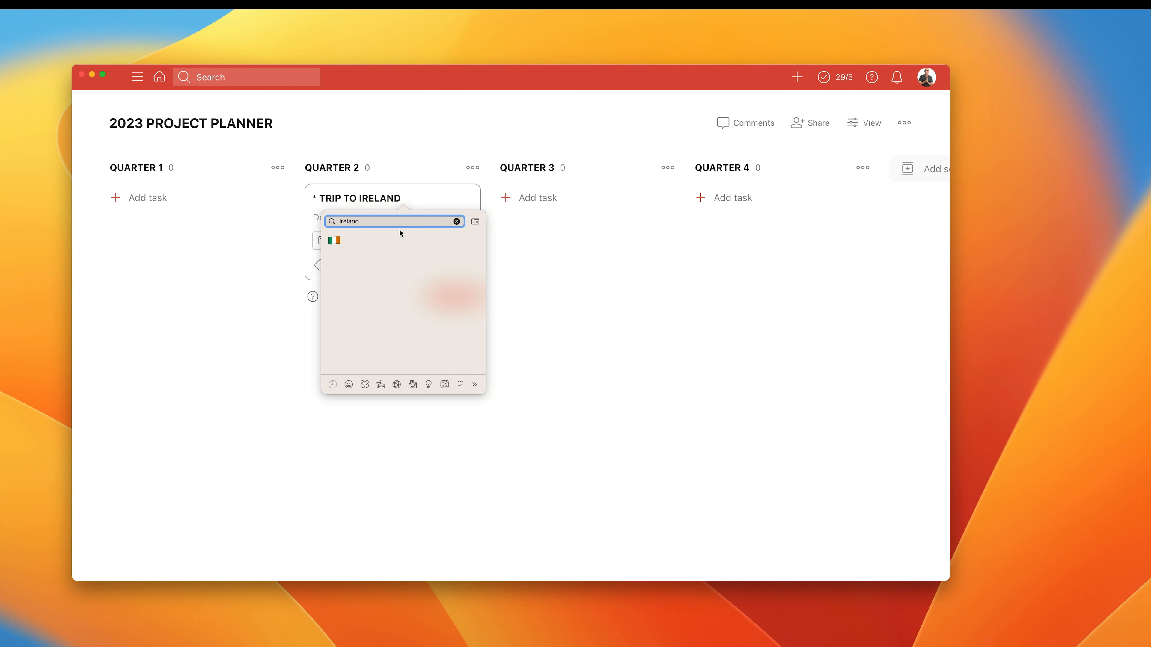
left_click_drag(333, 242, 409, 194)
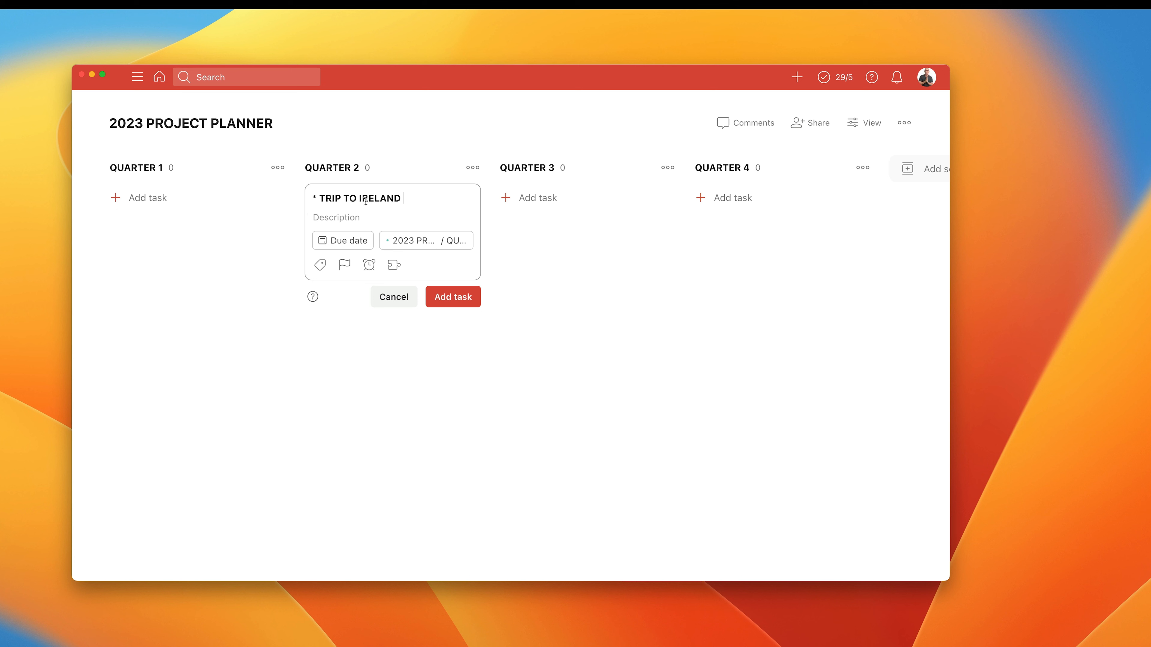
Save the TRIP TO IRELAND task in QUARTER 2 and close the new-task form.
left_click(452, 297)
left_click(386, 345)
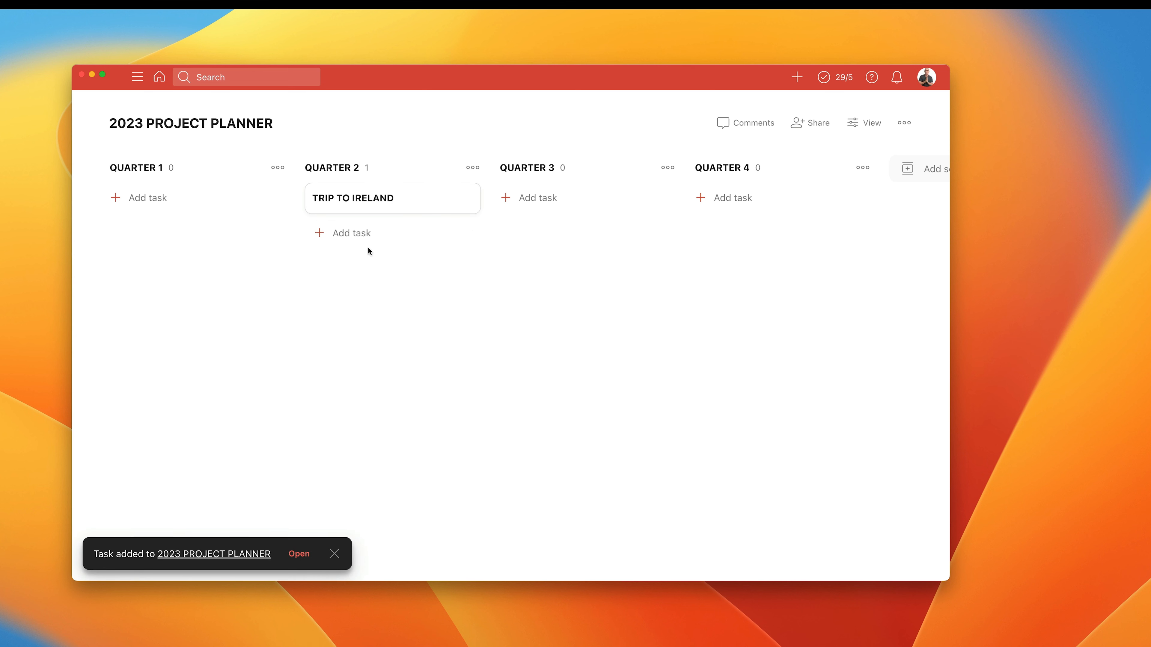
Add a task named "Update Time And Life Mastery Course" to QUARTER 1.
left_click(157, 198)
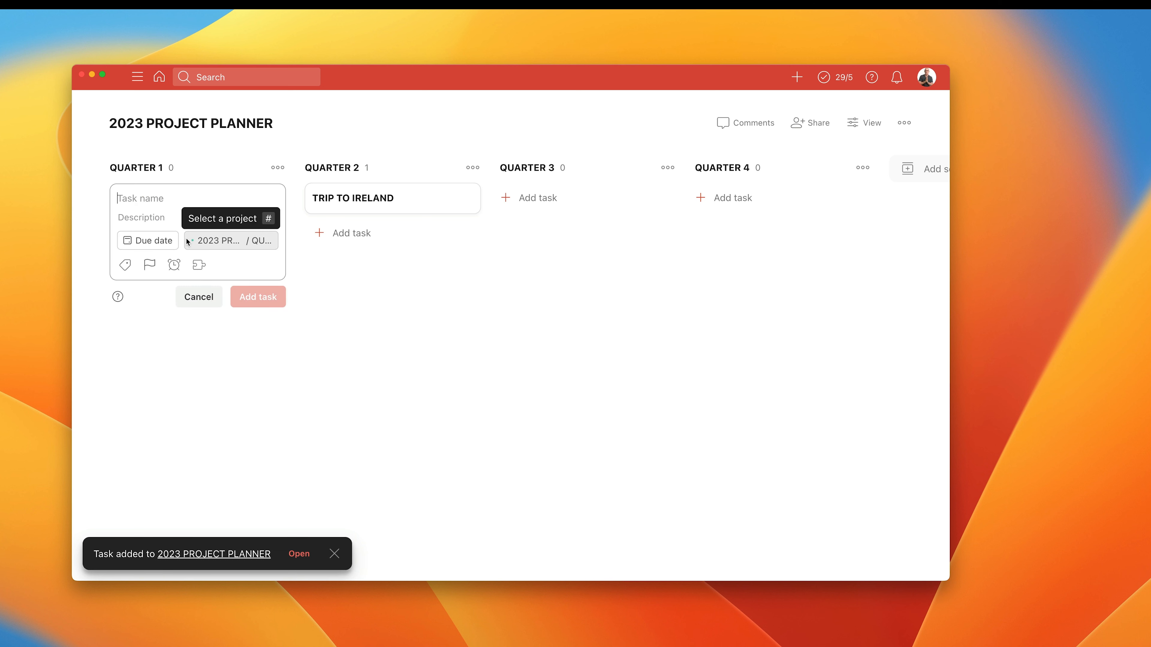
type("Update Ti")
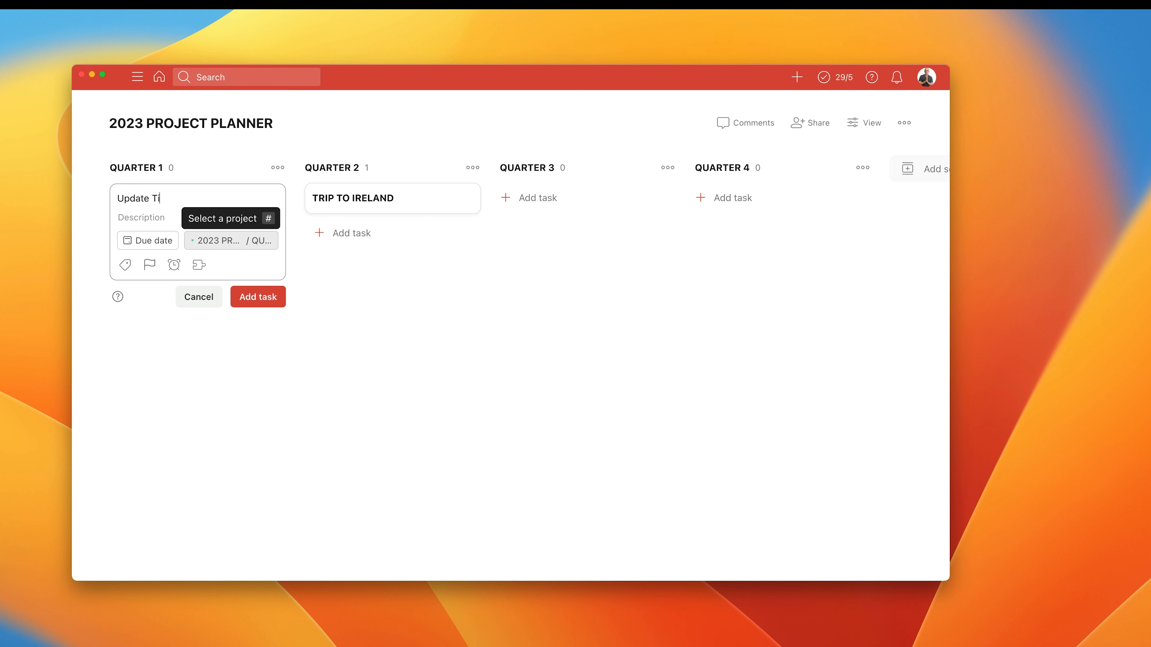
type("me And Life Mastery COurse")
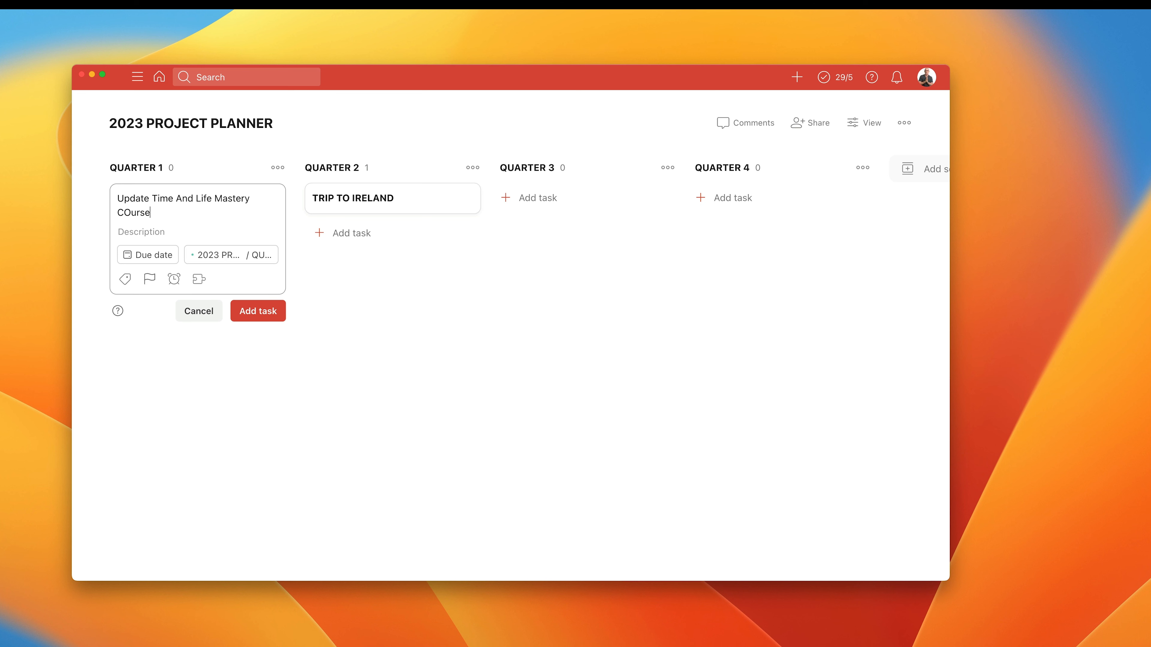
key("BackSpace")
key("BackSpace")
key("BackSpace")
key("BackSpace")
key("BackSpace")
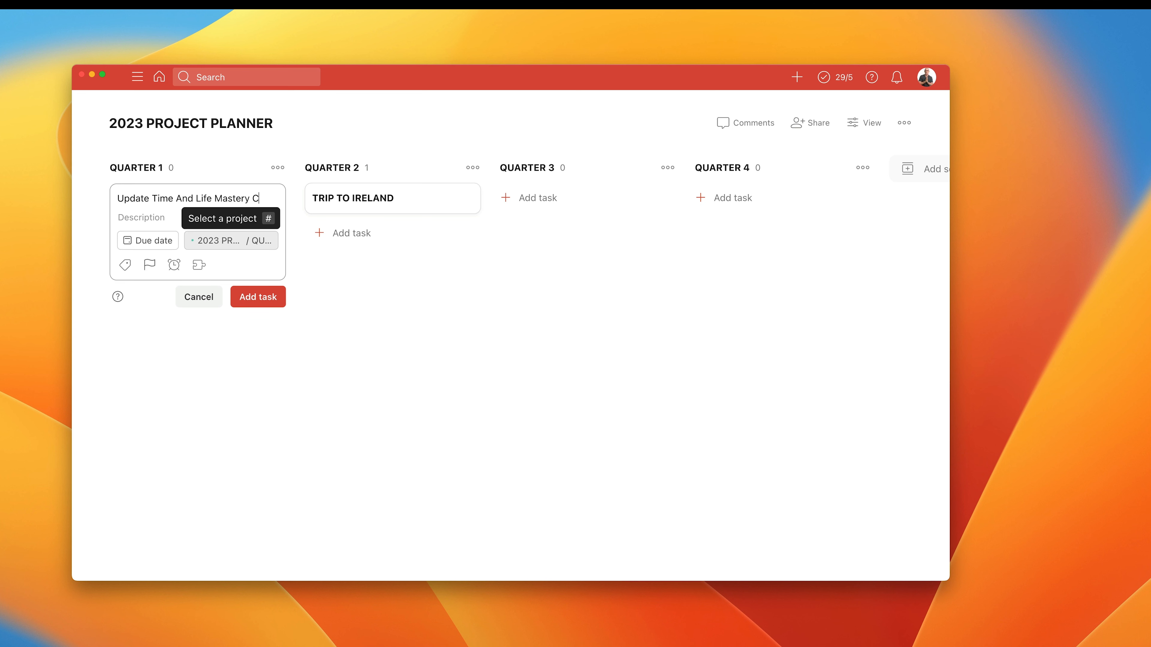
type("ourse")
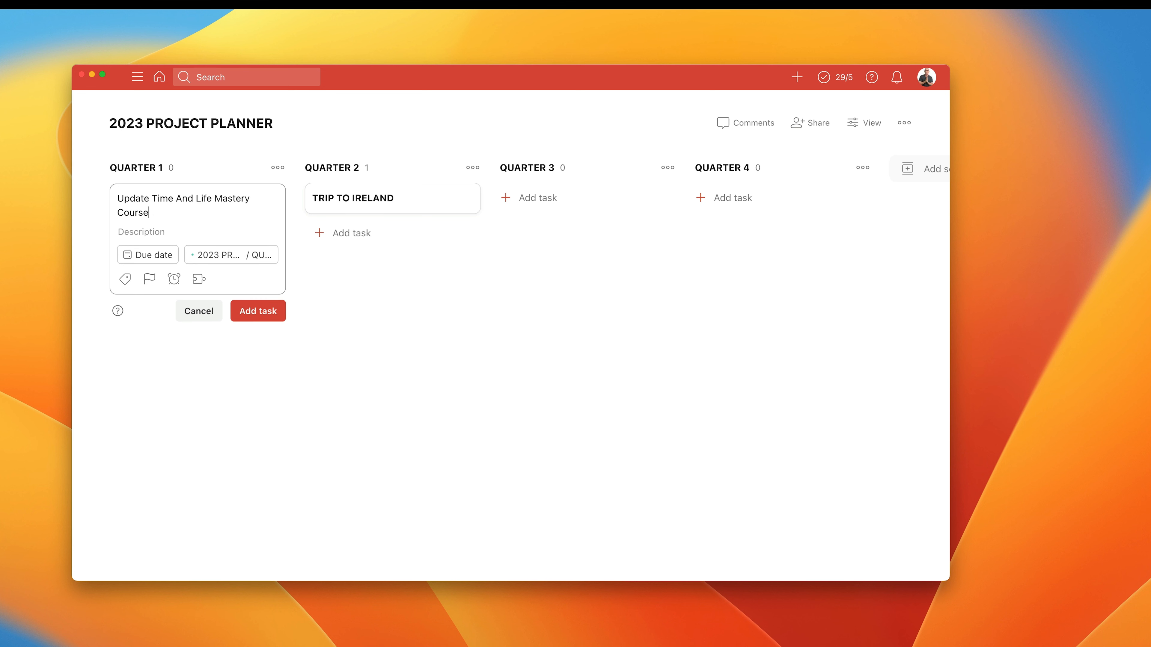
left_click(246, 317)
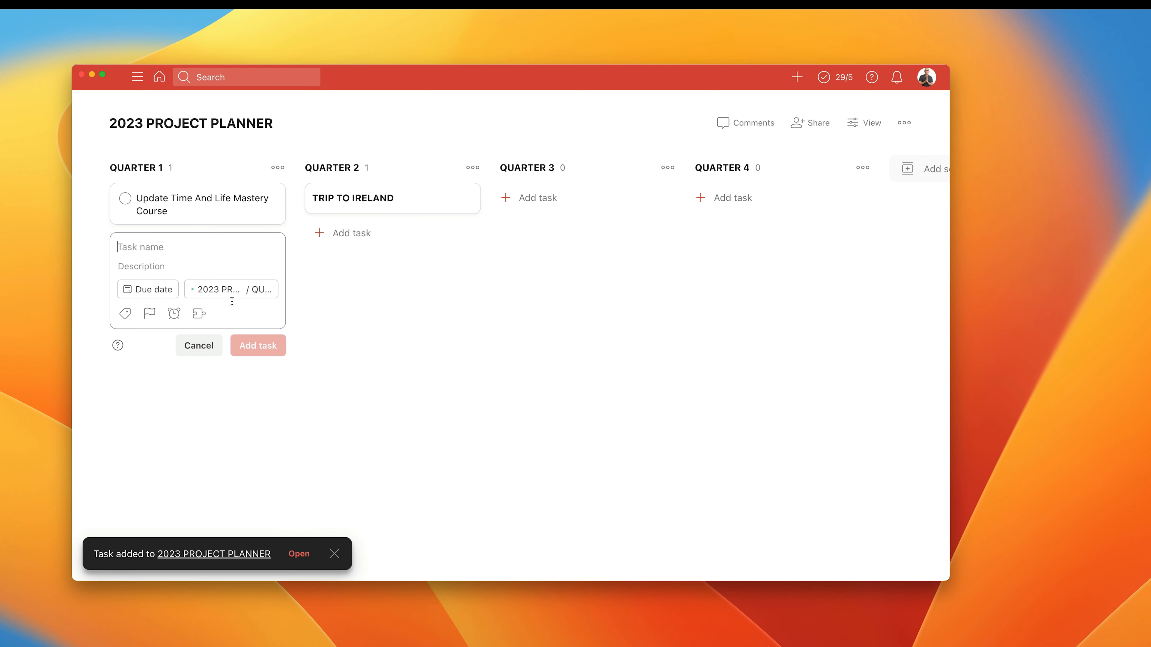
Move the course task to QUARTER 2 below TRIP TO IRELAND, and return it to QUARTER 1.
left_click_drag(216, 219, 355, 240)
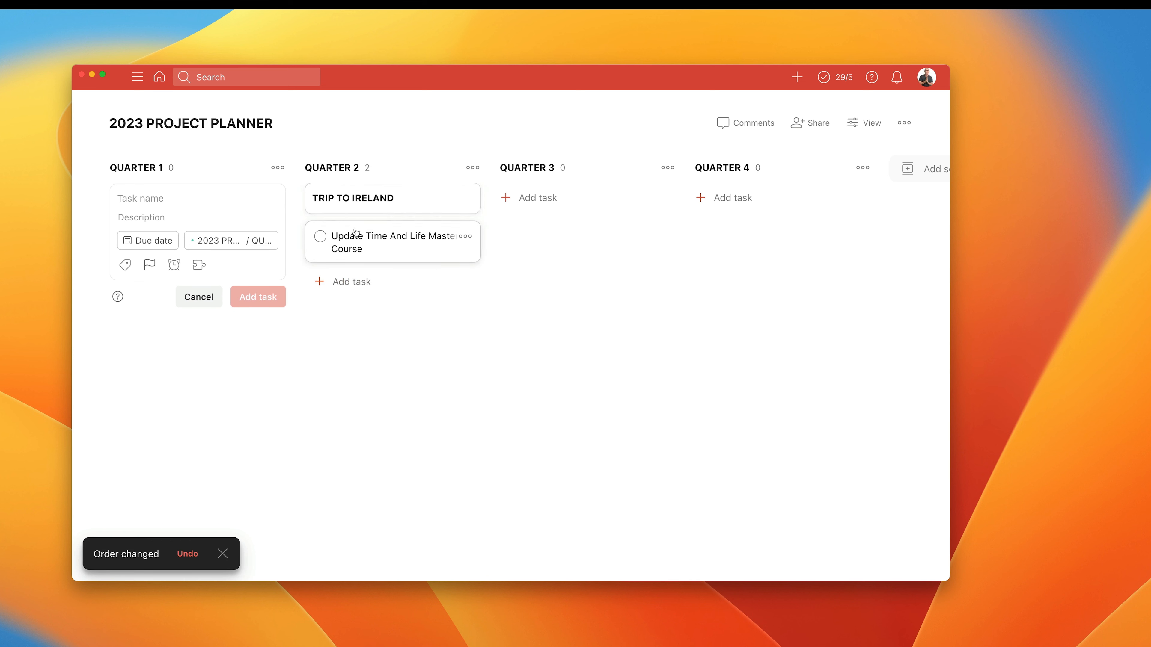
left_click_drag(321, 222, 234, 214)
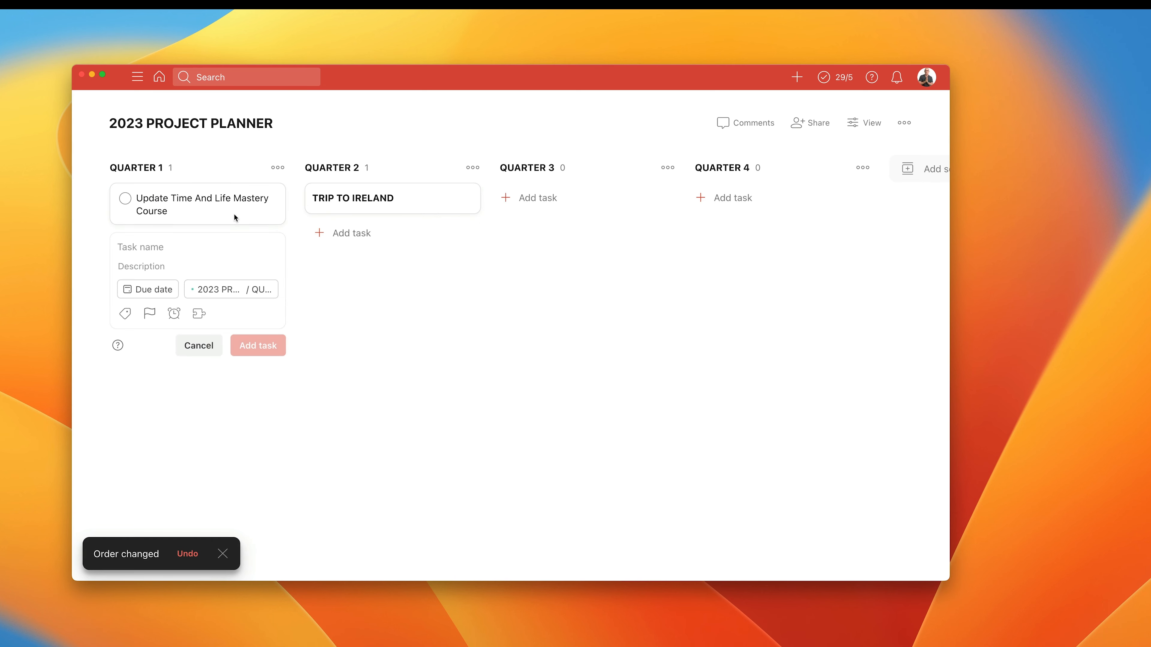
Prefix the QUARTER 1 course task's name with an asterisk and a space, save it, and close the blank new-task form.
left_click(221, 201)
left_click(335, 142)
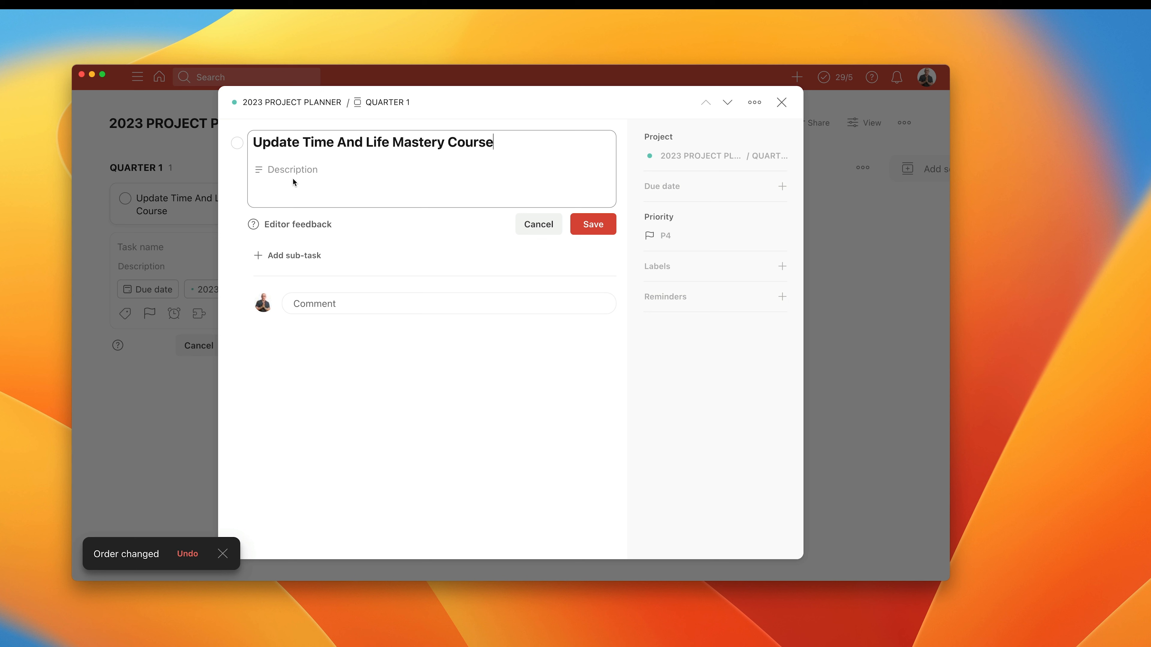
type("*")
key("BackSpace")
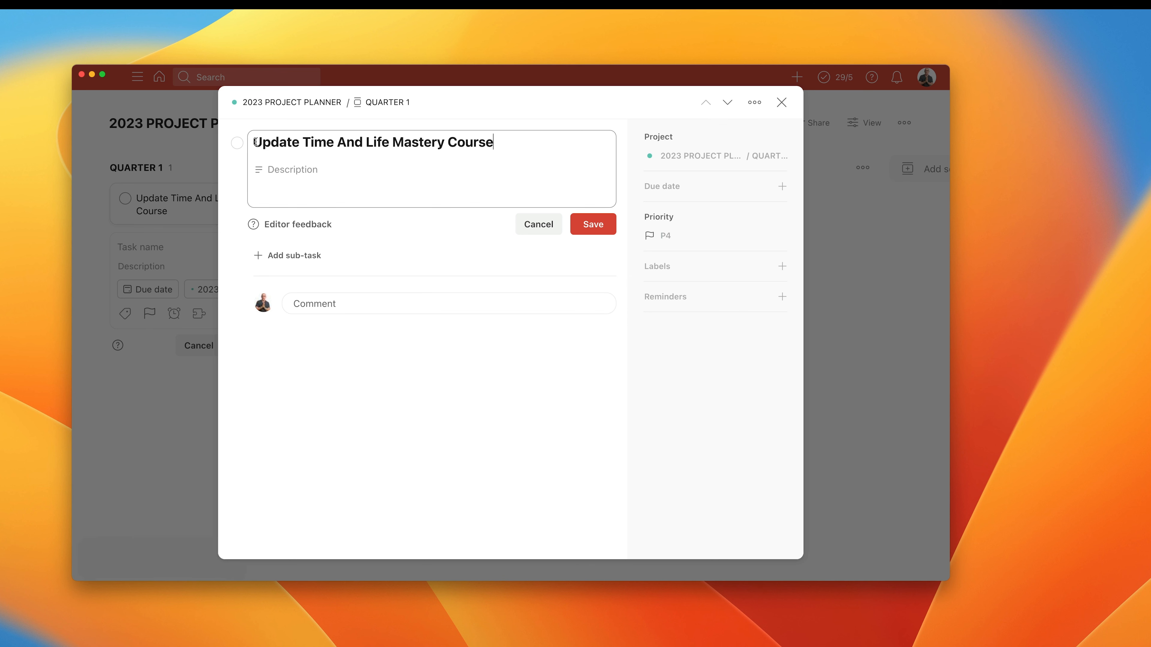
type("*")
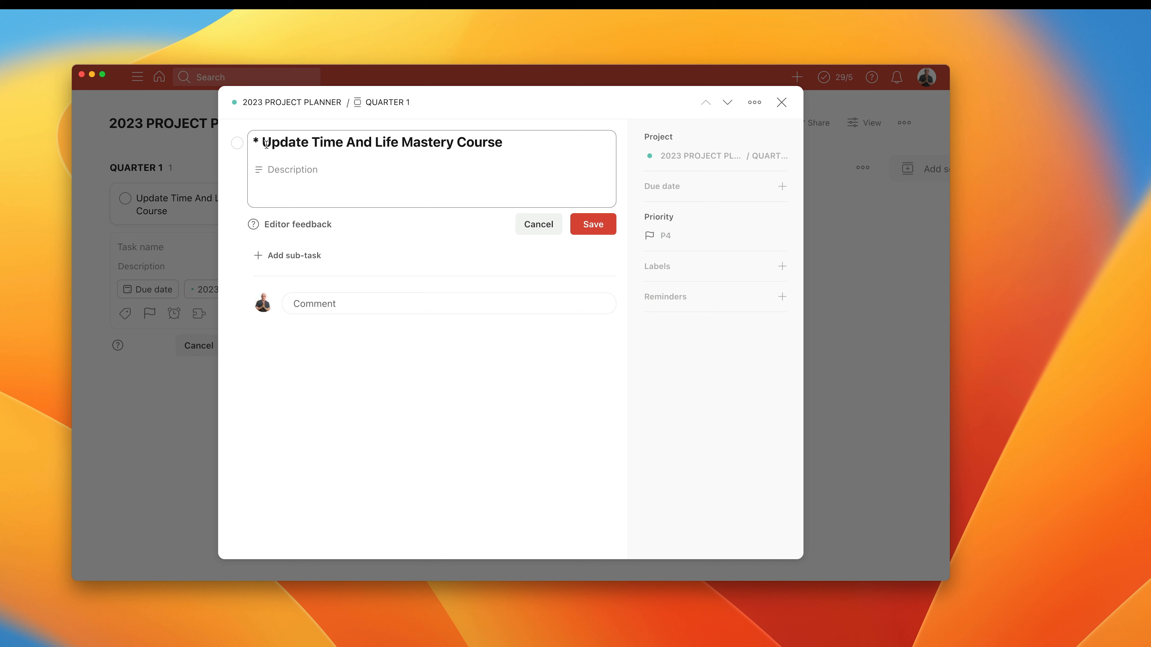
left_click_drag(262, 142, 546, 144)
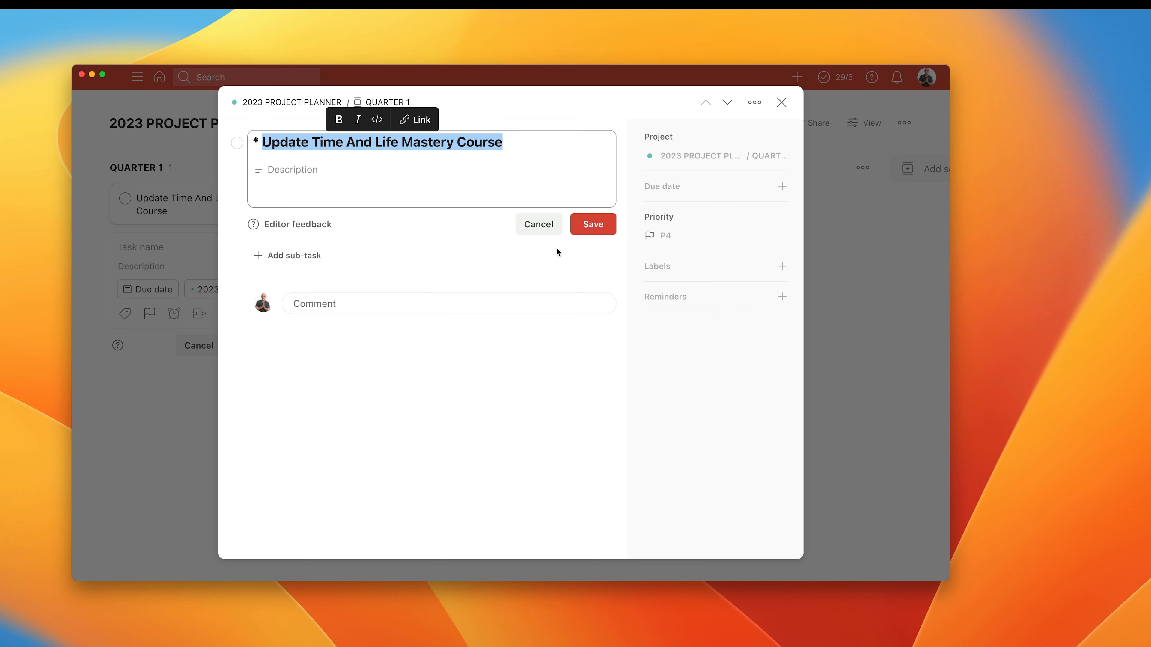
left_click(587, 224)
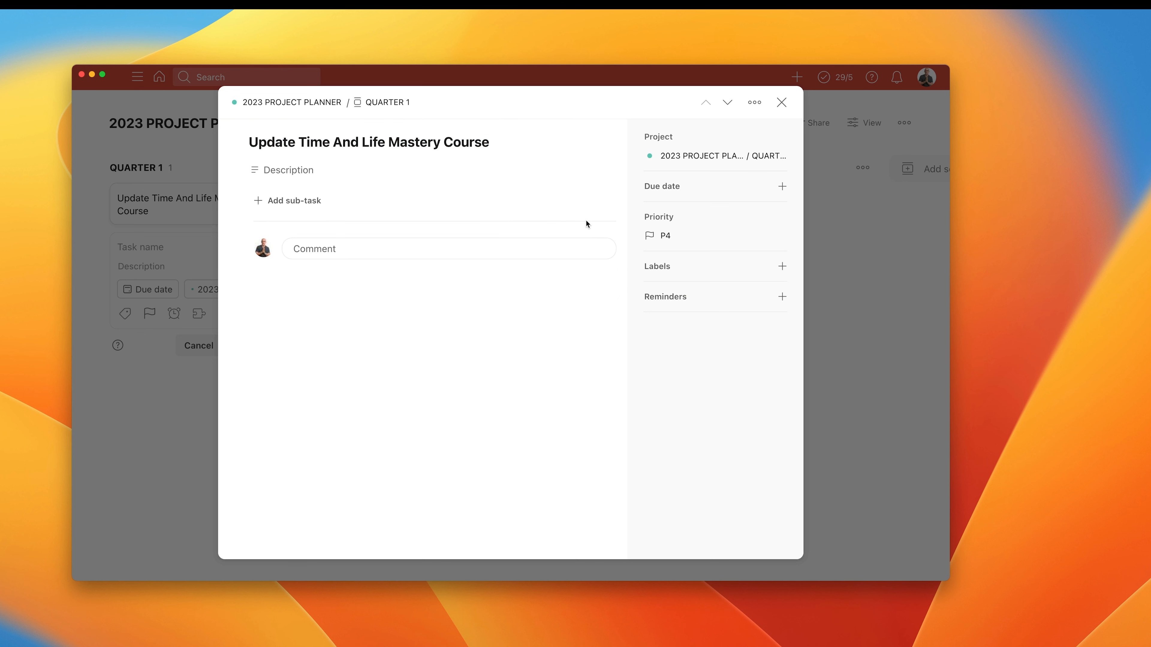
left_click(782, 102)
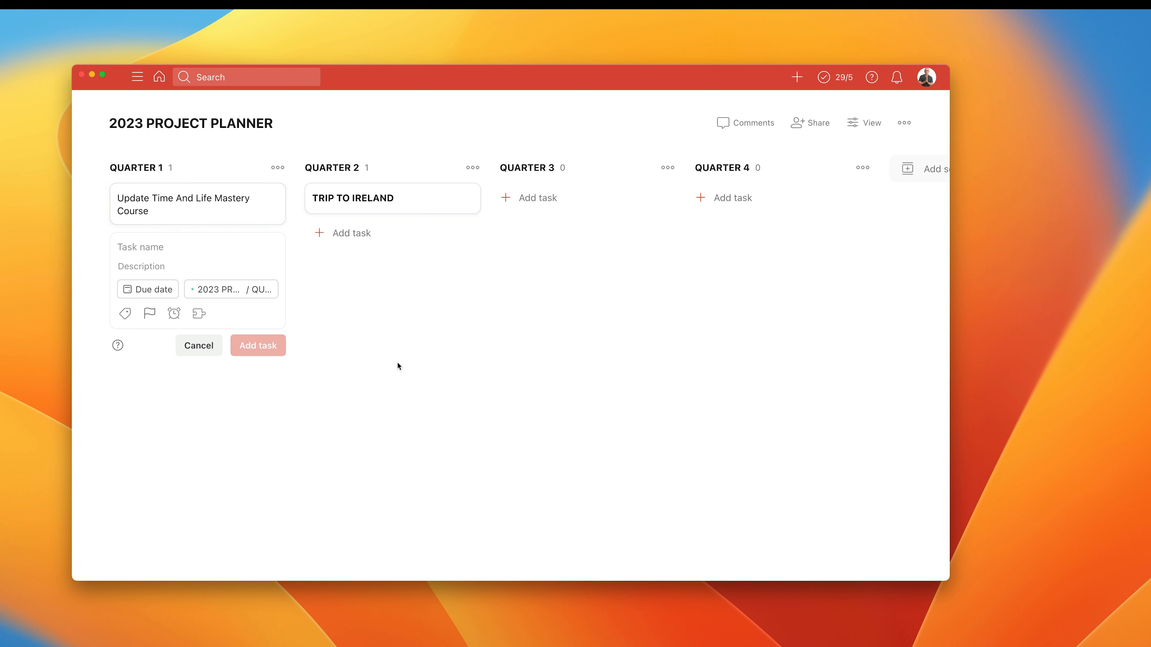
left_click(201, 353)
left_click_drag(198, 206, 140, 186)
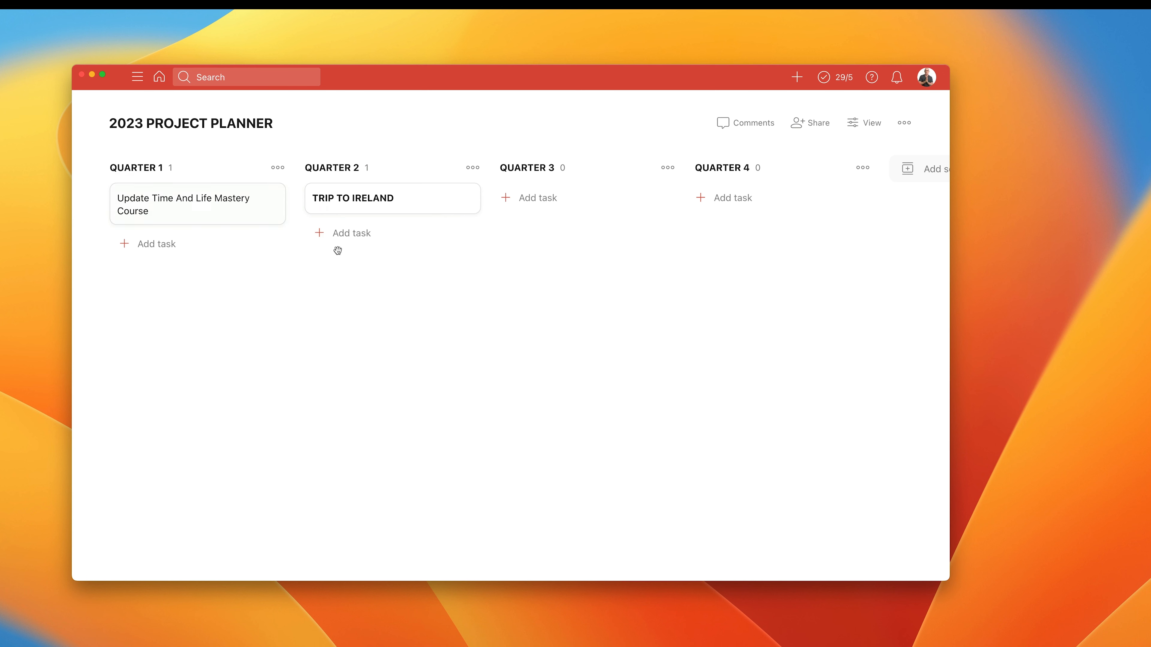
Duplicate the TRIP TO IRELAND task in QUARTER 2 and move the copy to QUARTER 4.
left_click(469, 198)
left_click(466, 371)
left_click_drag(324, 233, 692, 198)
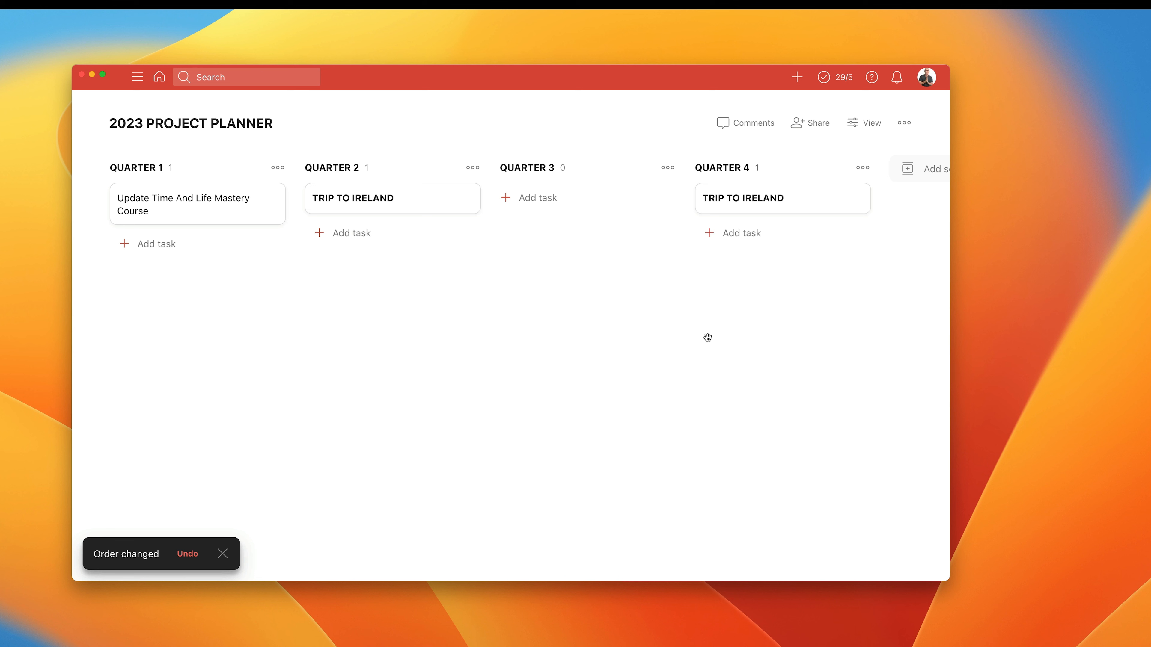
Add a task named "* Chunchon Marathon" to QUARTER 3 and close the blank new-task form.
left_click(549, 199)
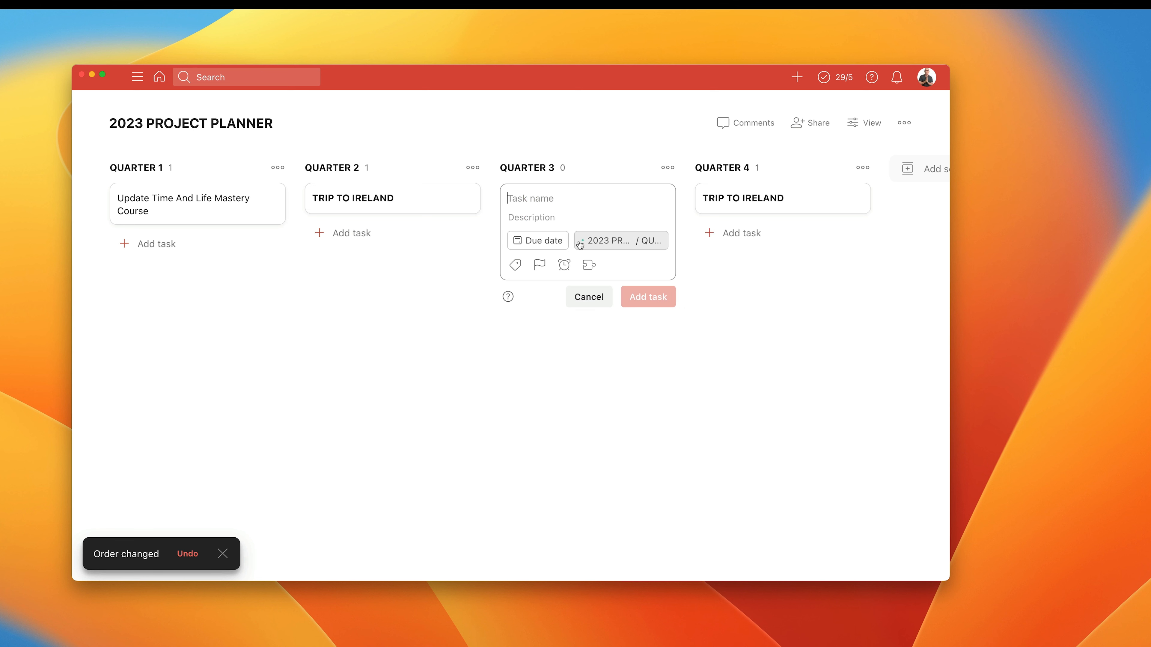
type("*")
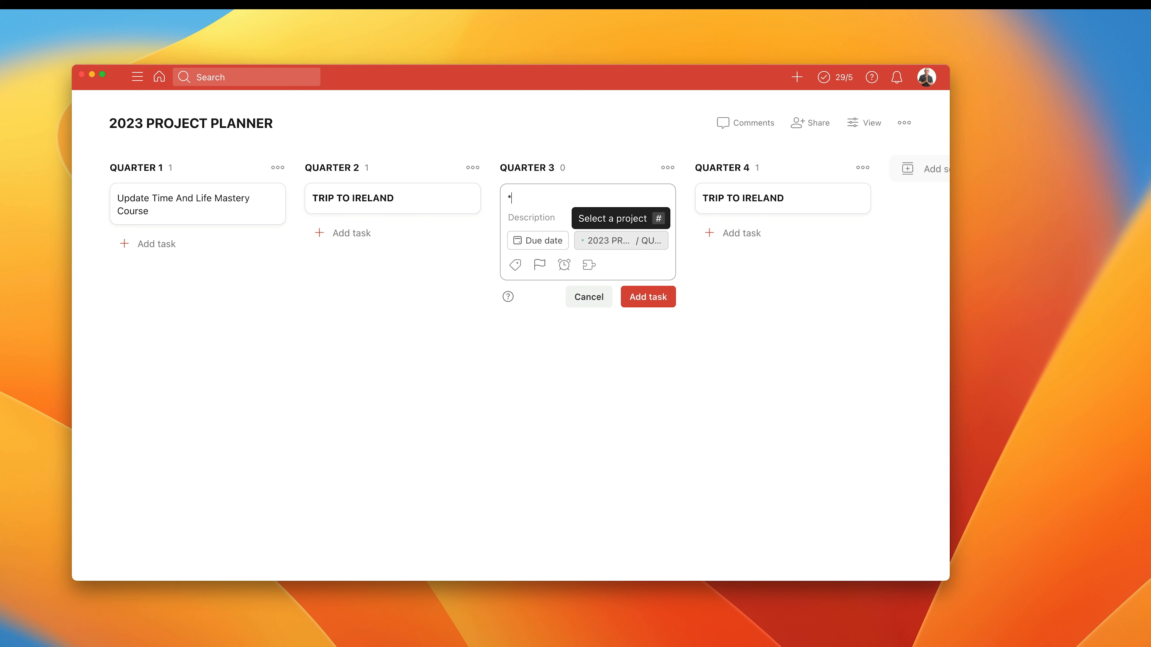
type(" Chunchon Marathon")
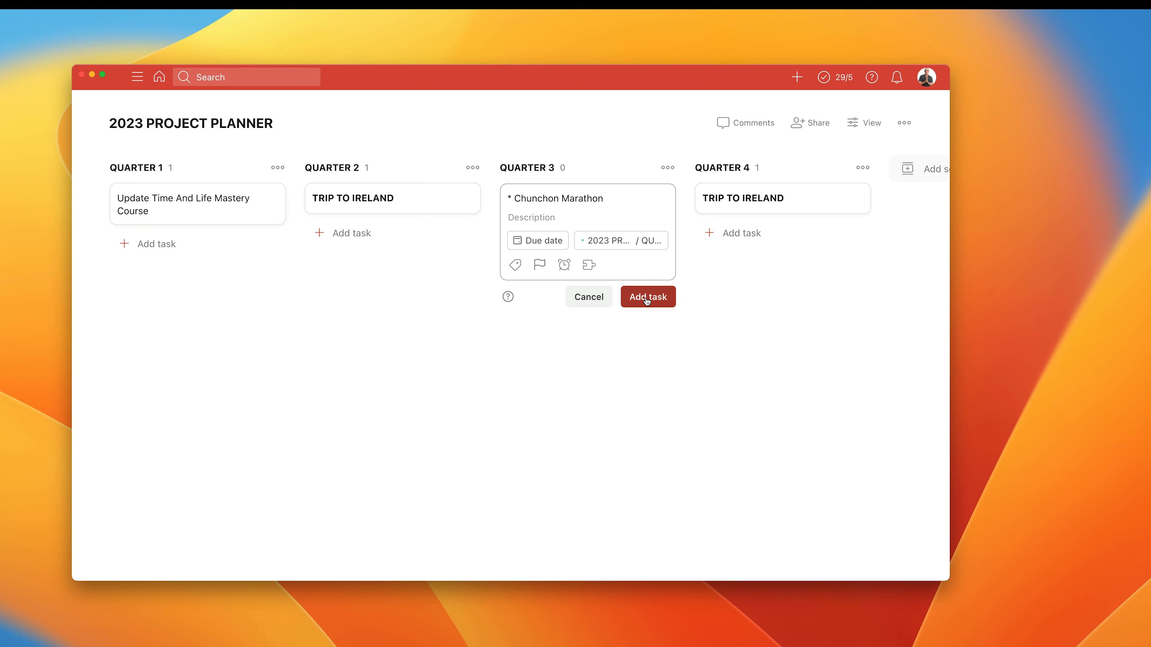
left_click(648, 296)
left_click(590, 336)
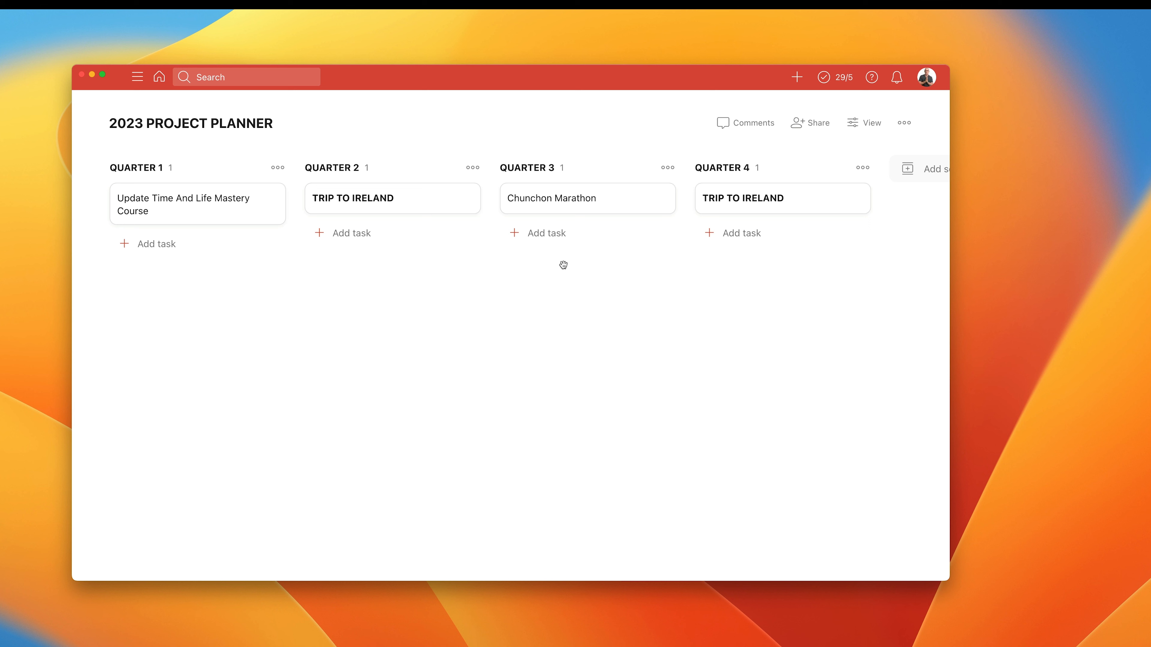
Give the QUARTER 2 TRIP TO IRELAND task the description "10 Day Trip", save it, and close the task.
left_click(353, 198)
left_click(273, 168)
type("10 Day Trip")
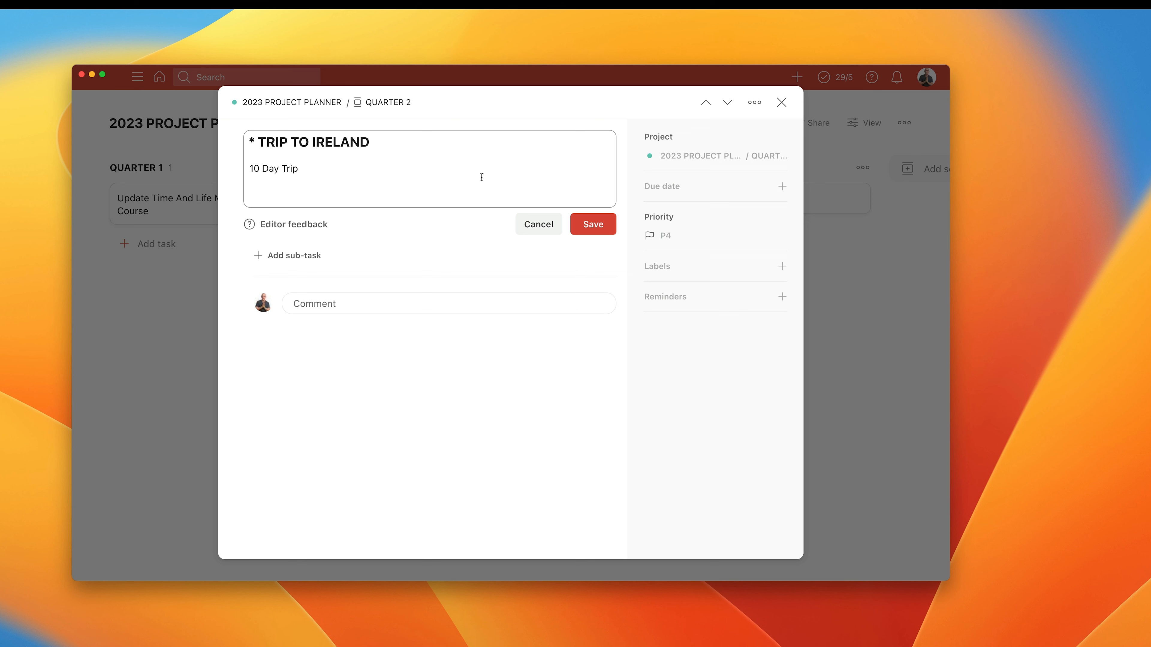
left_click(607, 227)
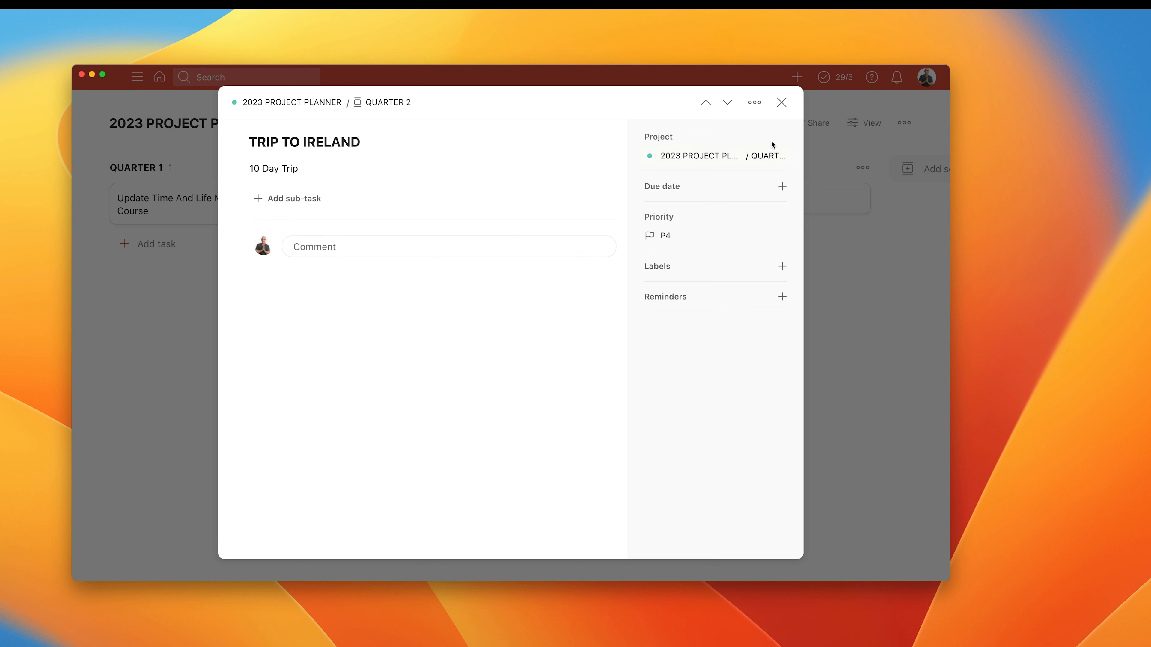
left_click(780, 103)
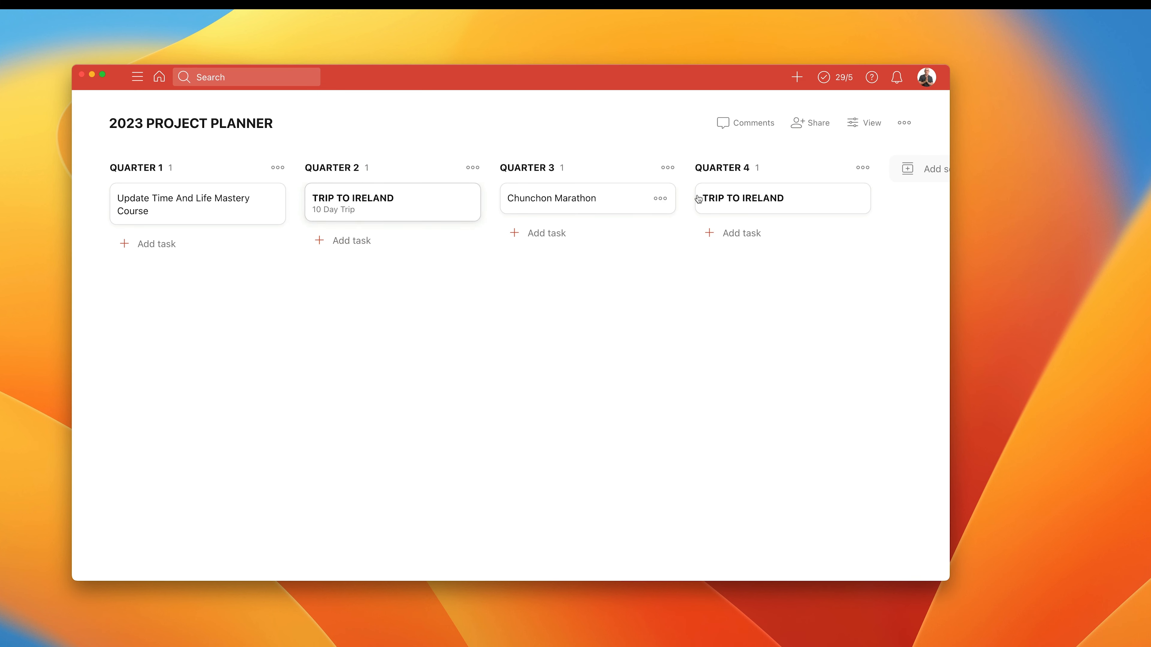
Give the QUARTER 4 TRIP TO IRELAND task the description "14 Day Trip", save it, and close the task.
left_click(749, 201)
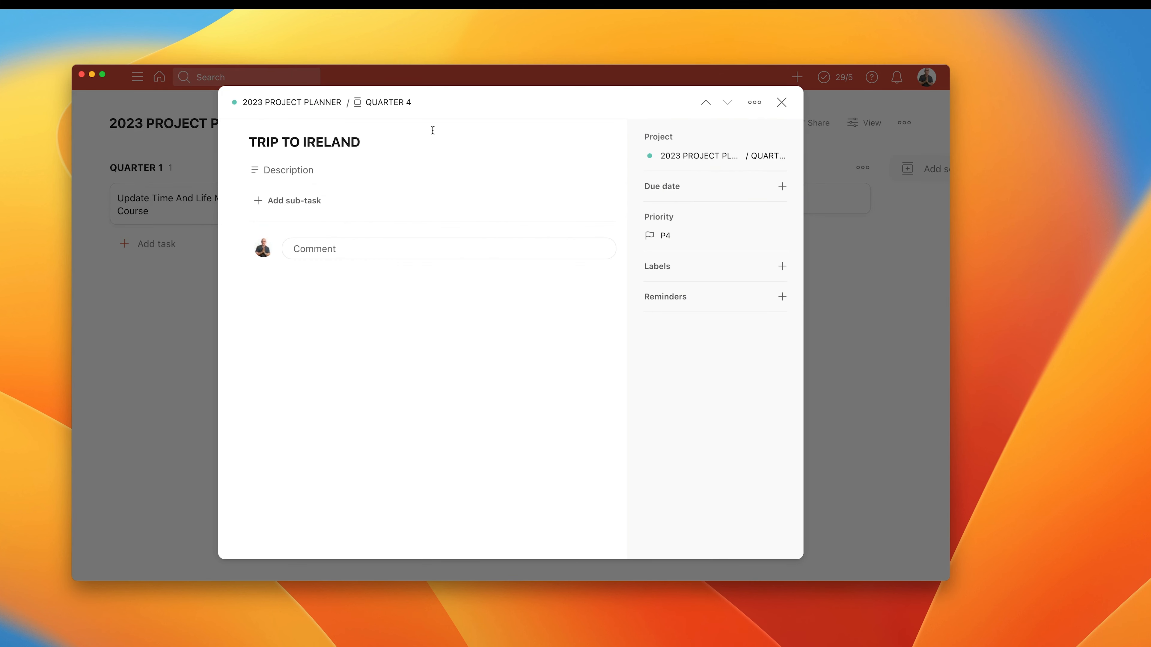
left_click(285, 170)
type("14 Day Tr")
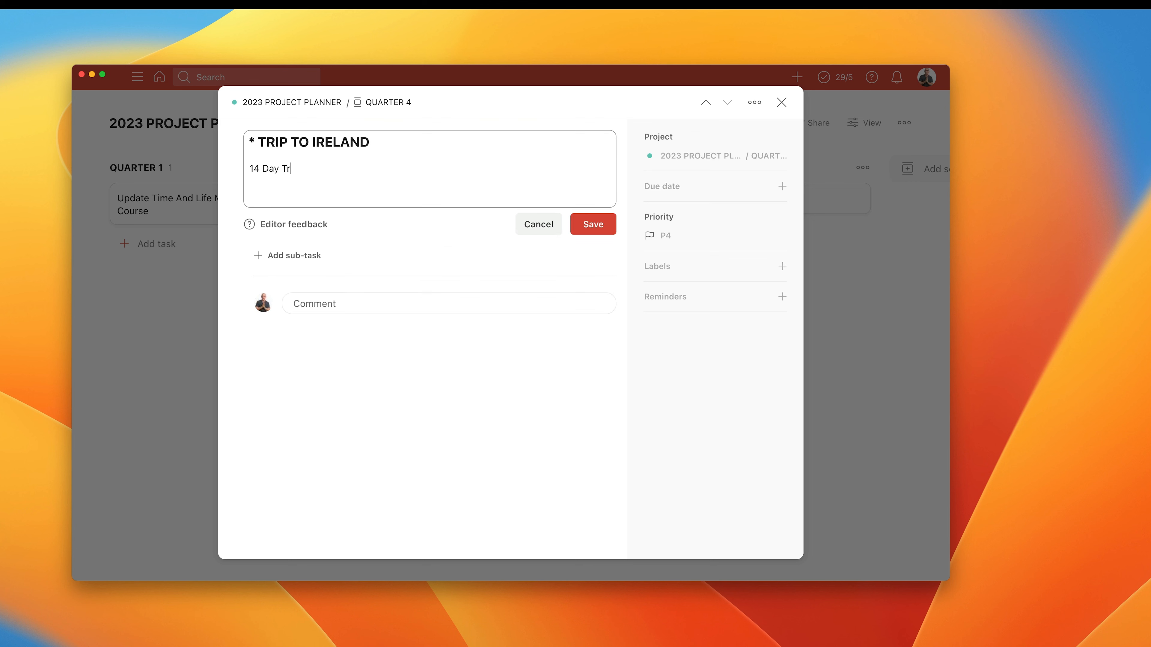
type("ip")
left_click(604, 216)
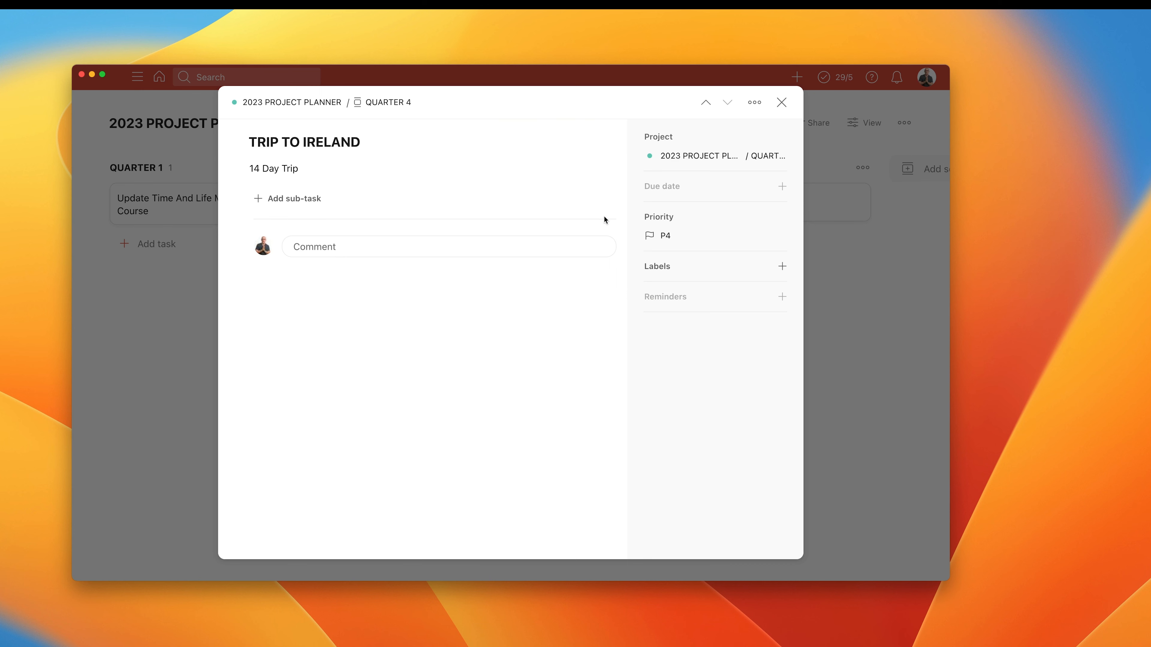
left_click(788, 101)
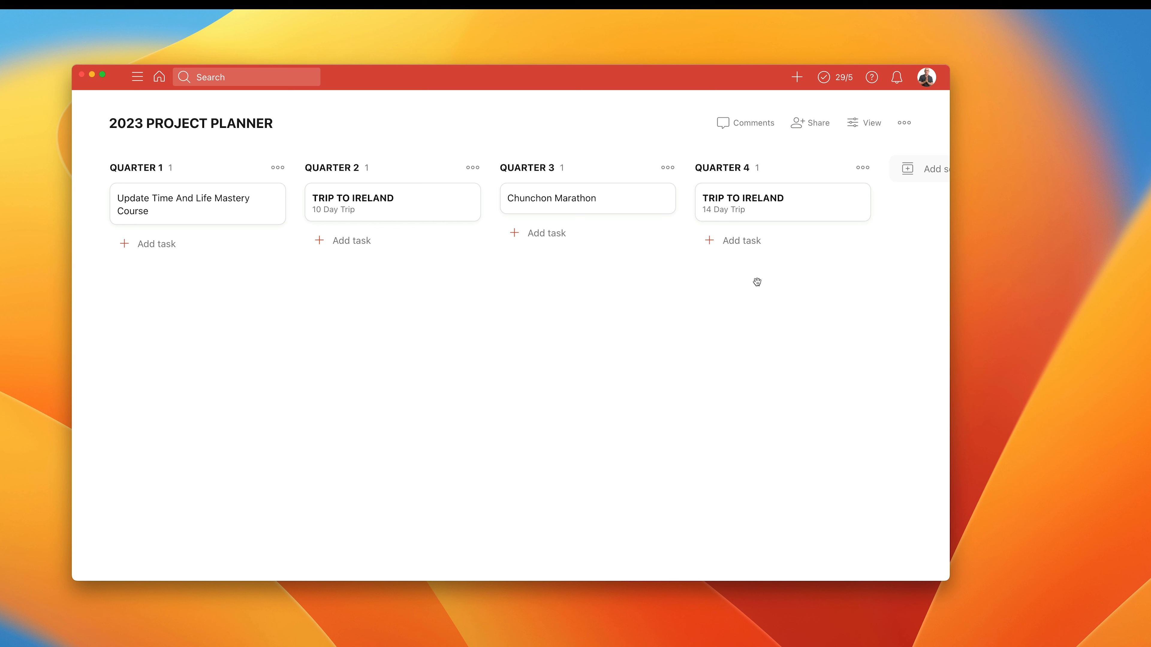
Add a task named "Update CAPS Course" to QUARTER 4 below TRIP TO IRELAND.
left_click(741, 240)
type("Update ")
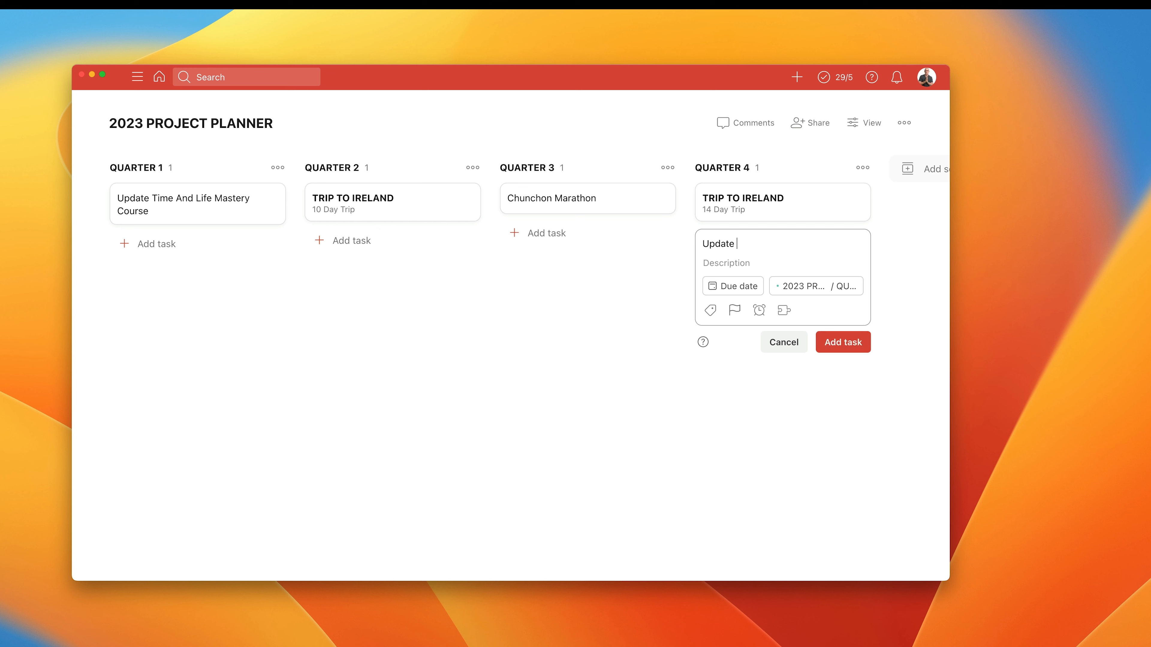
type("CAPS Course")
key("Return")
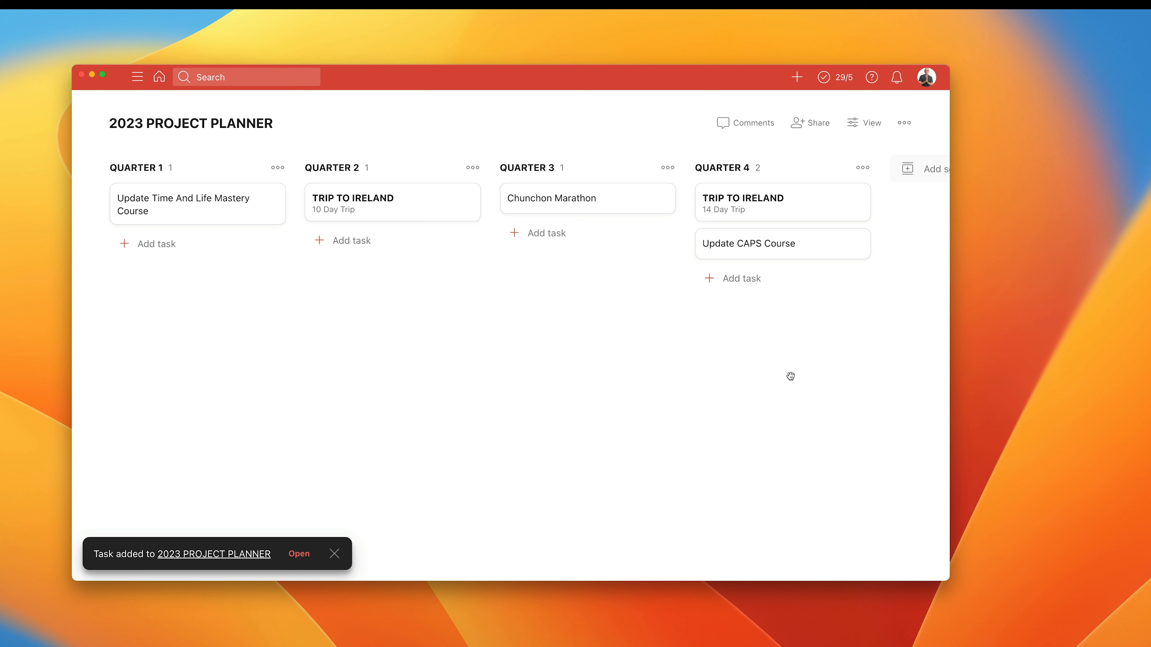
Add a task named "* SUMMER HOLIDAY" to QUARTER 3 below Chunchon Marathon.
scroll(750, 324, "right", 5)
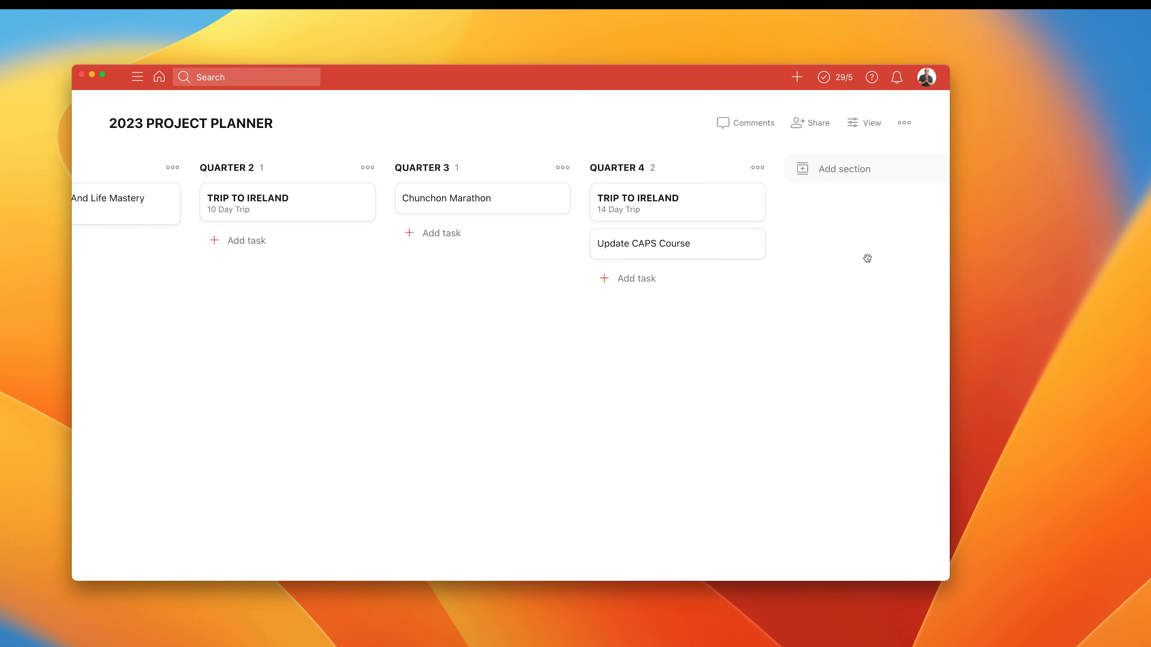
scroll(867, 258, "left", 5)
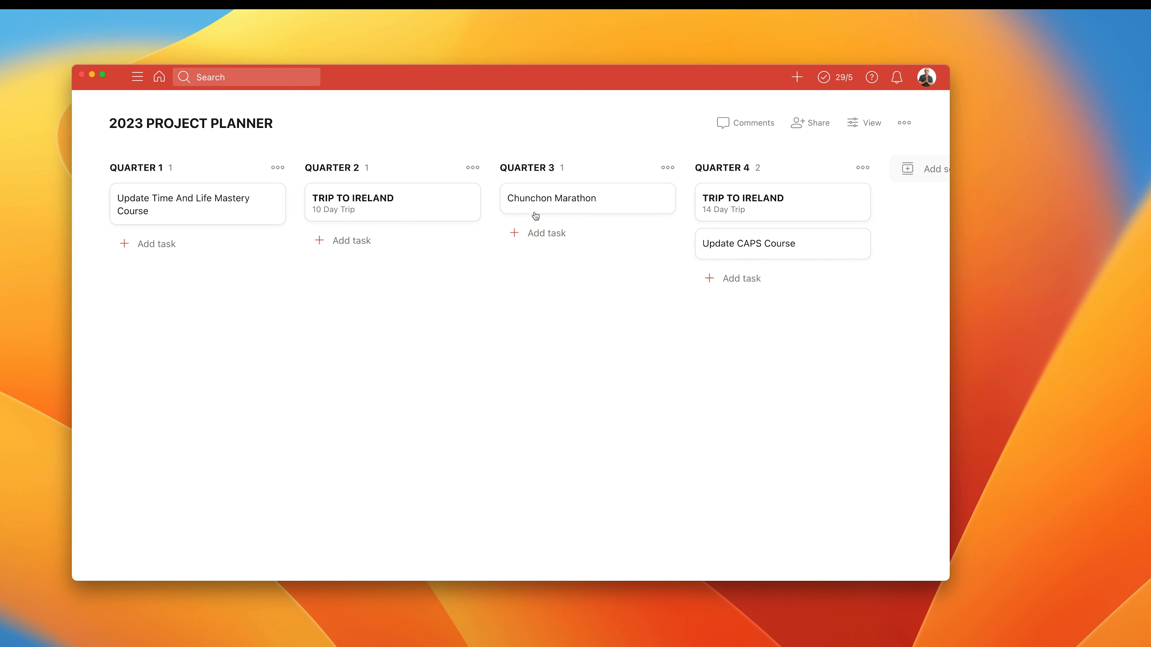
left_click(545, 235)
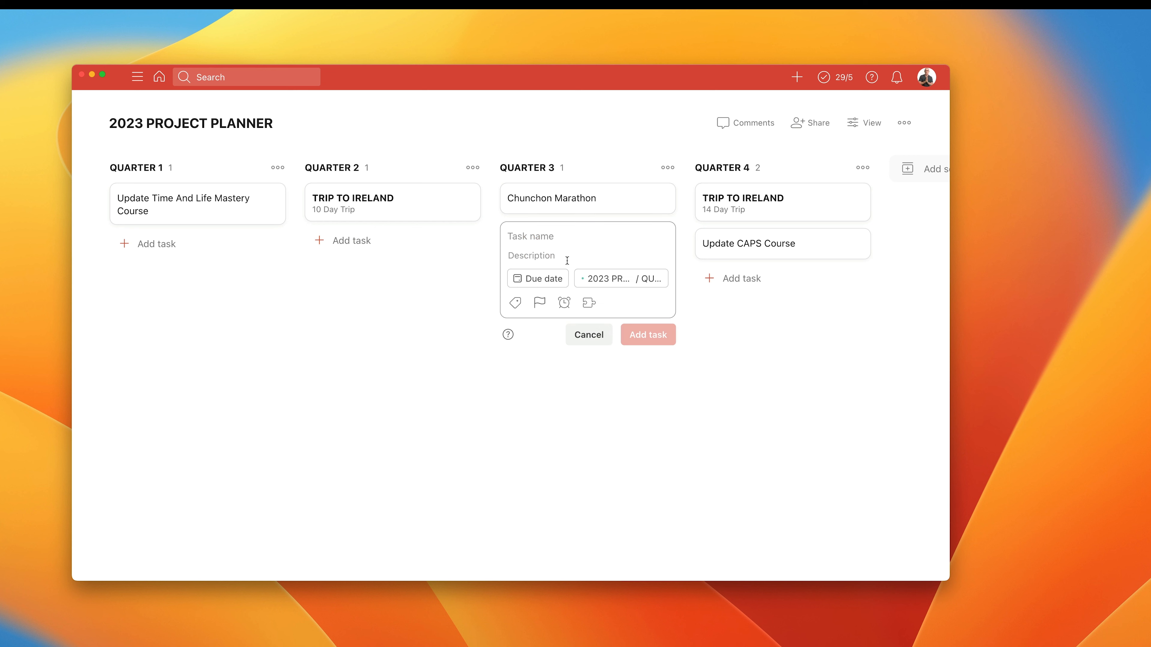
type("* SU")
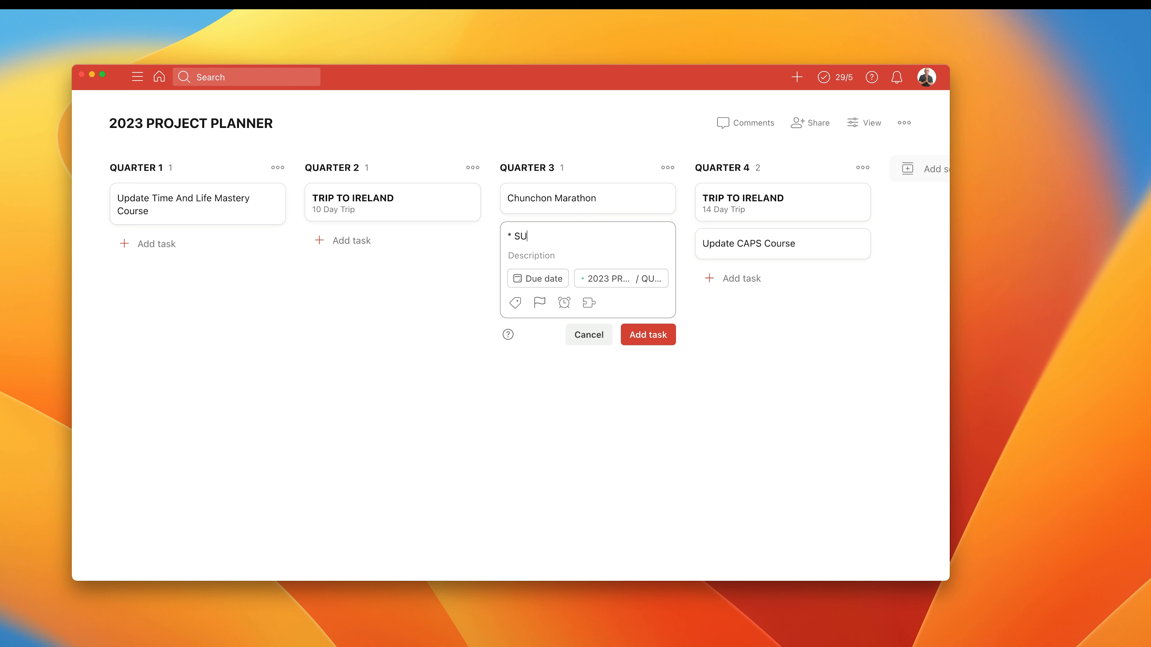
type("MMER HOLIDAY")
key("Return")
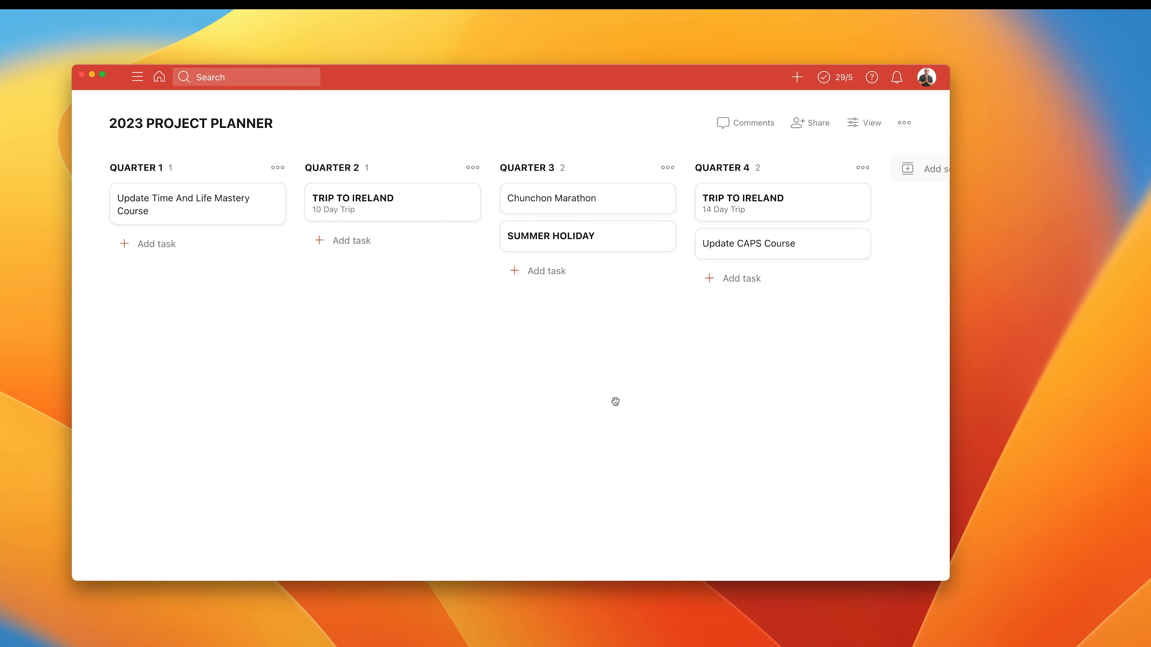
Give the SUMMER HOLIDAY task the description "14 days", save it, and close the task.
left_click(603, 236)
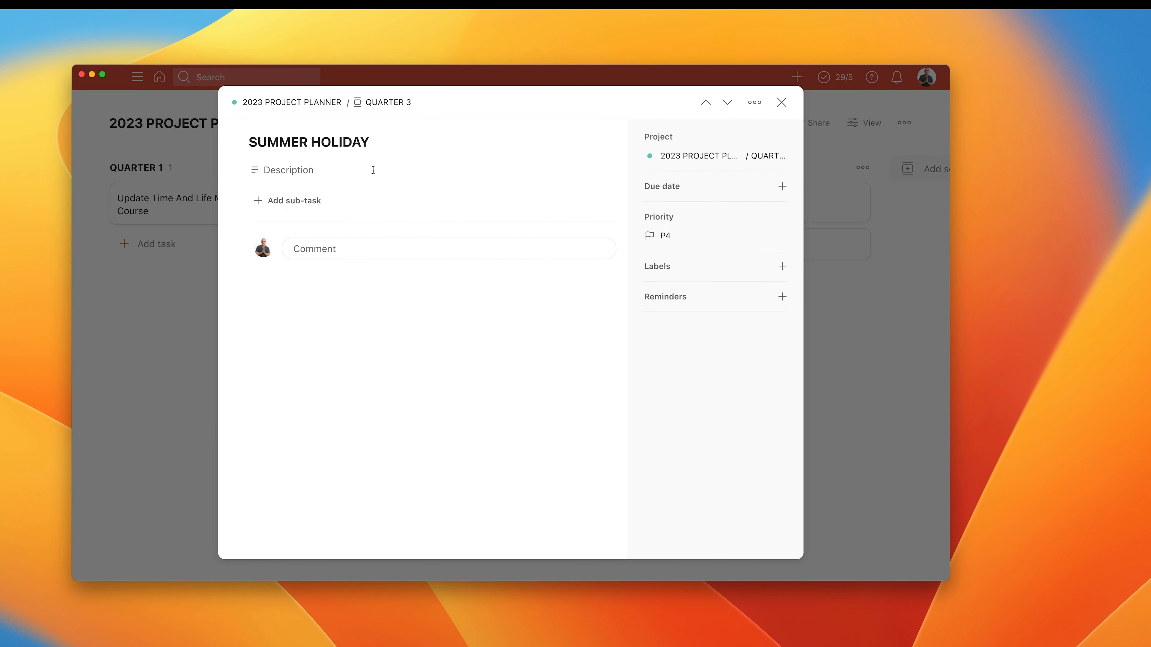
left_click(310, 169)
type("14 days")
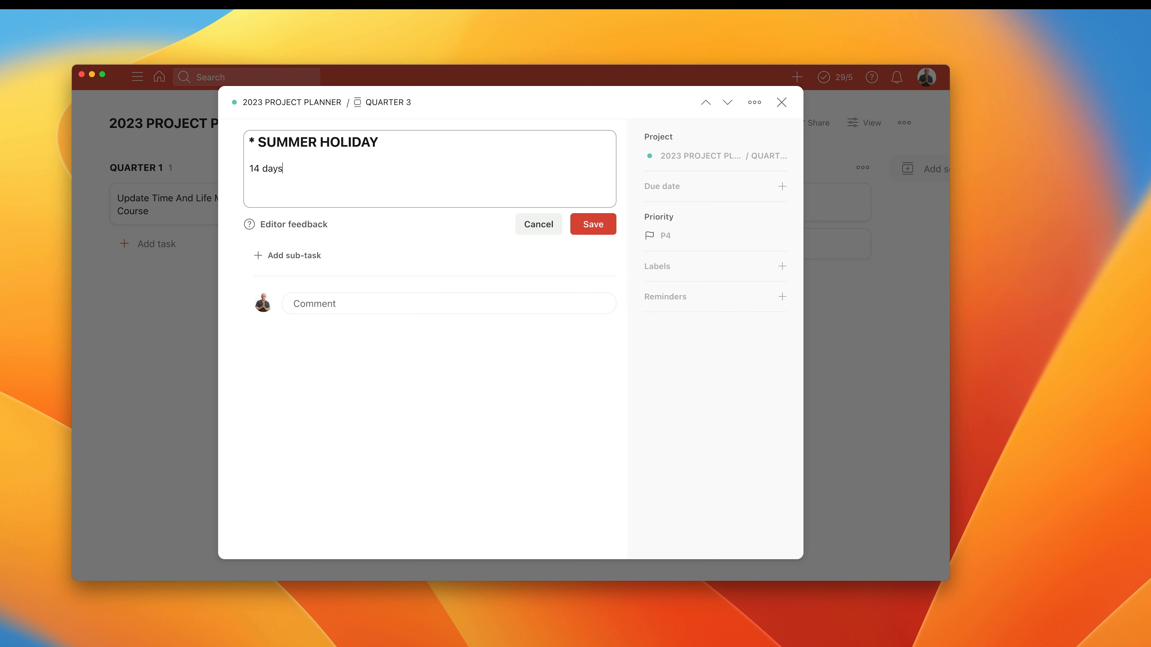
left_click(591, 224)
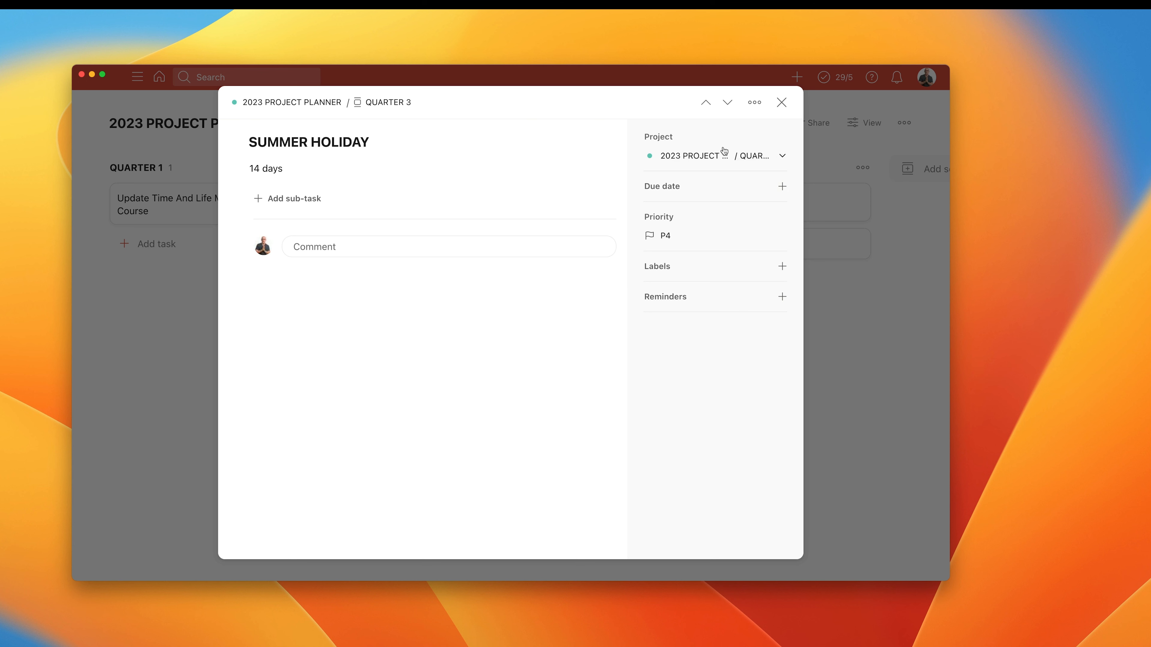
left_click(781, 102)
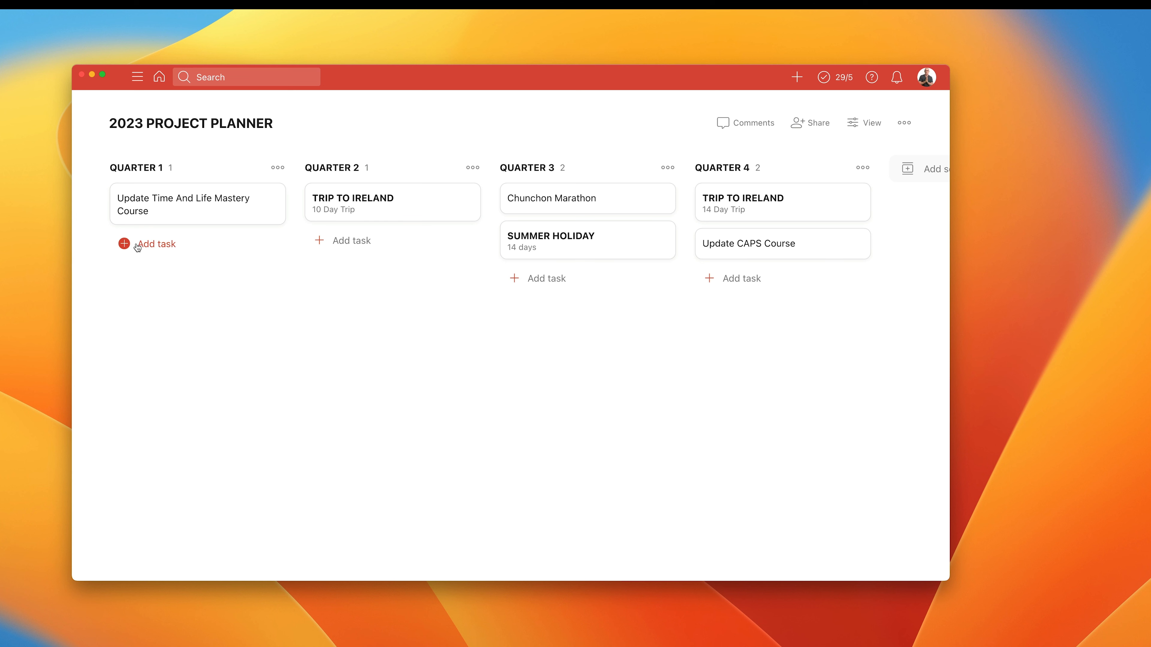
Add a task named "* Moving house" to QUARTER 1 and place a copy of it in QUARTER 2 below TRIP TO IRELAND.
left_click(145, 244)
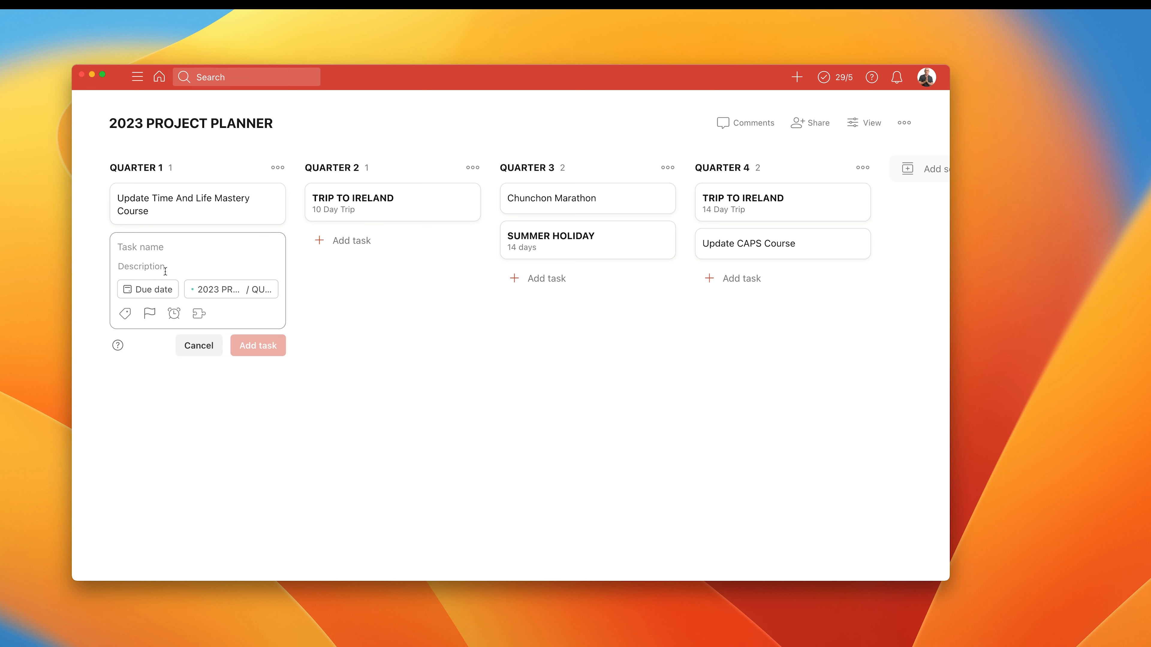
type("MO")
key("BackSpace")
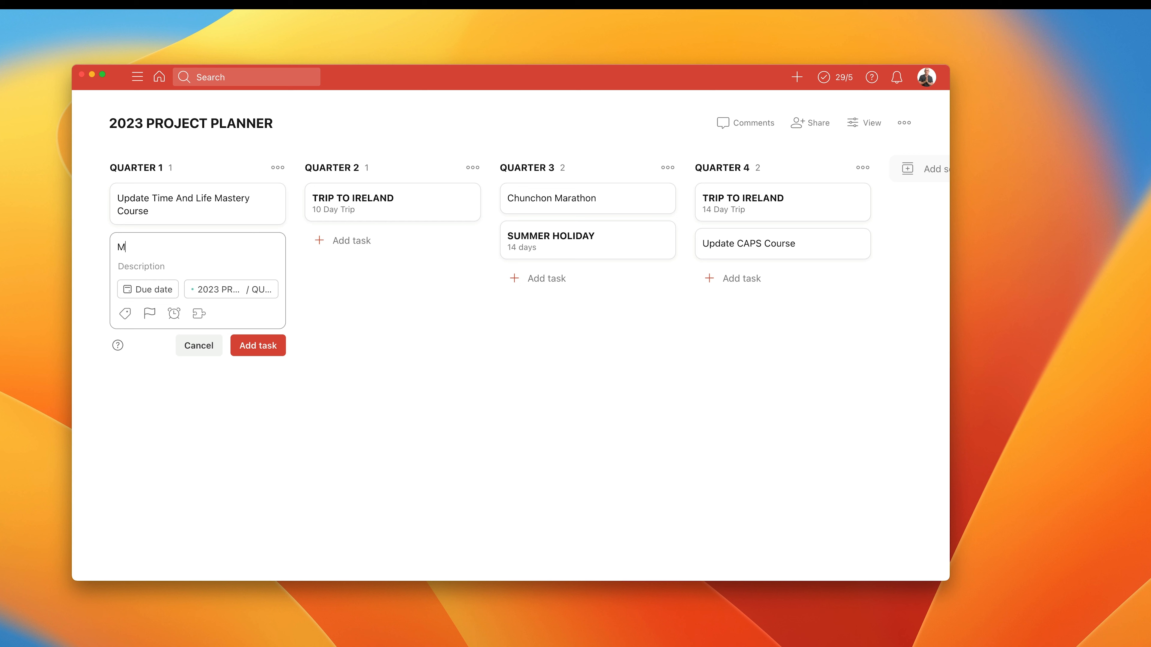
type("ovning")
key("BackSpace")
key("BackSpace")
key("BackSpace")
key("BackSpace")
key("BackSpace")
type("ing house")
type("*")
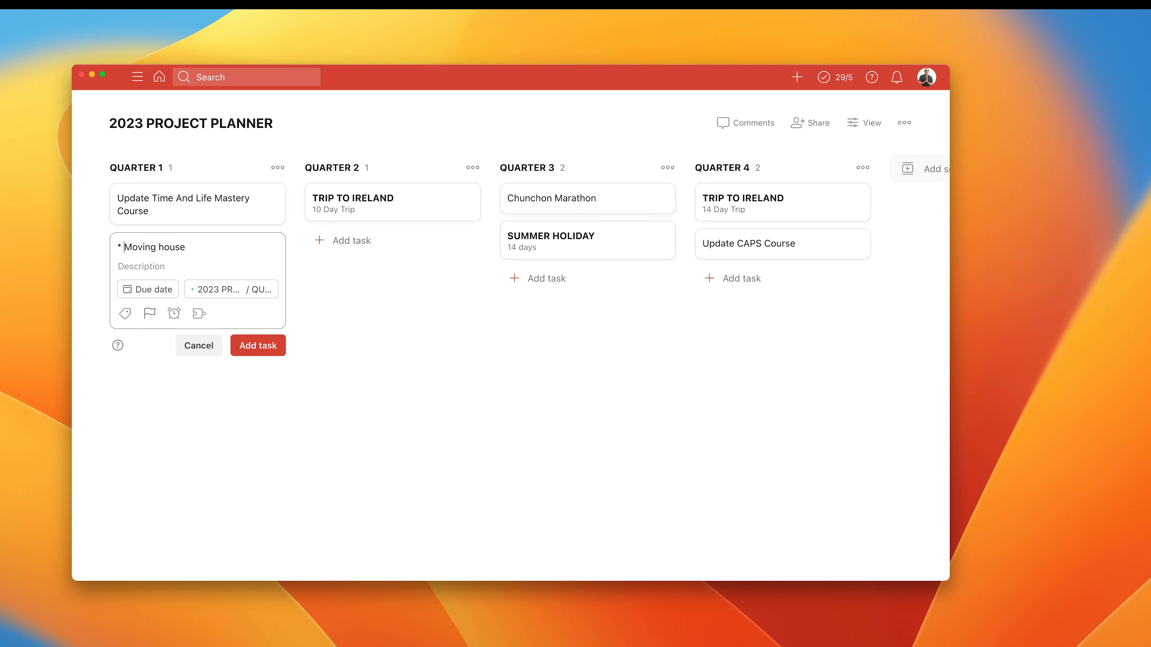
left_click(254, 346)
left_click(198, 380)
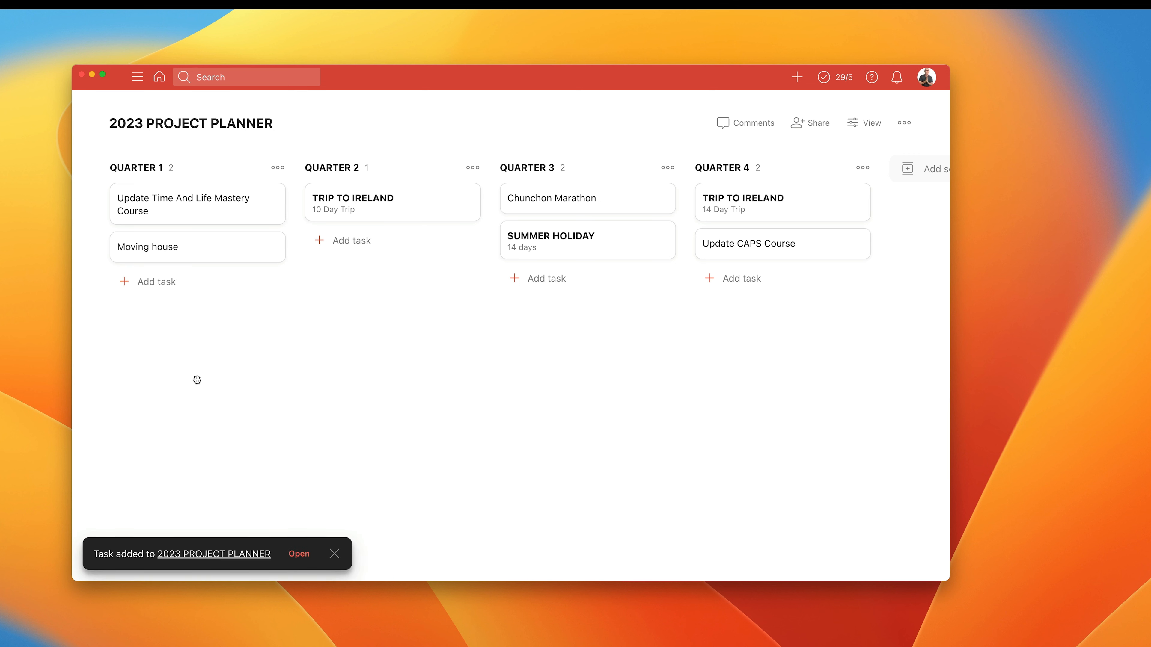
left_click_drag(182, 247, 392, 244)
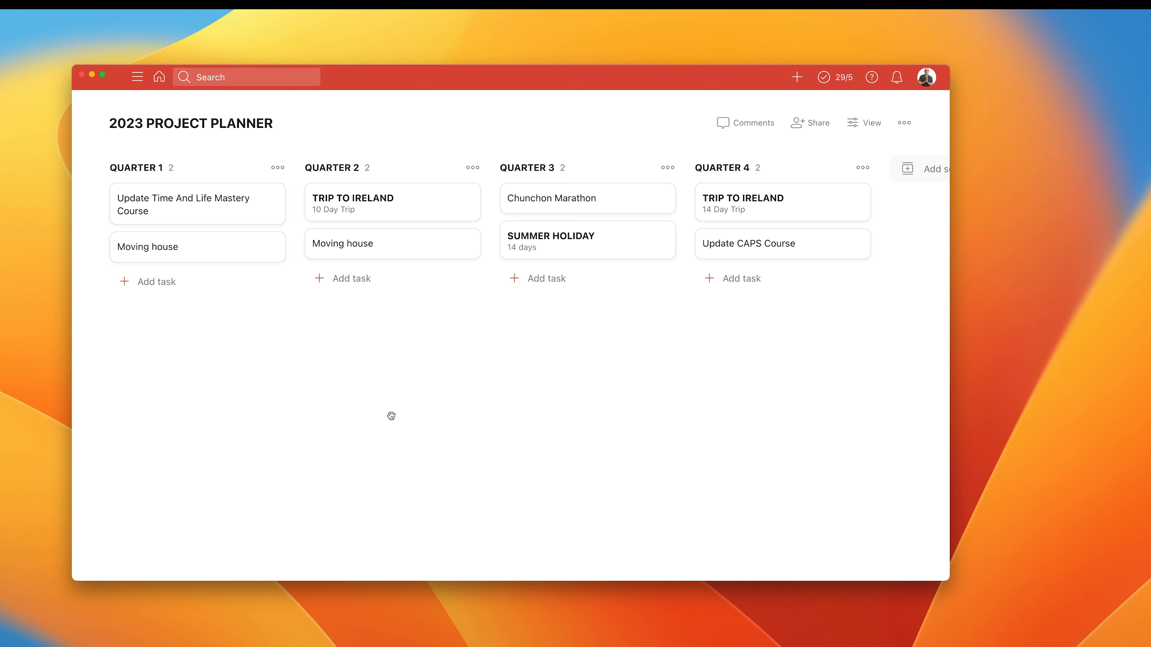
Add a task named "* Develop company training programme" to QUARTER 2 and close the blank new-task form.
left_click(352, 278)
type("DEvel")
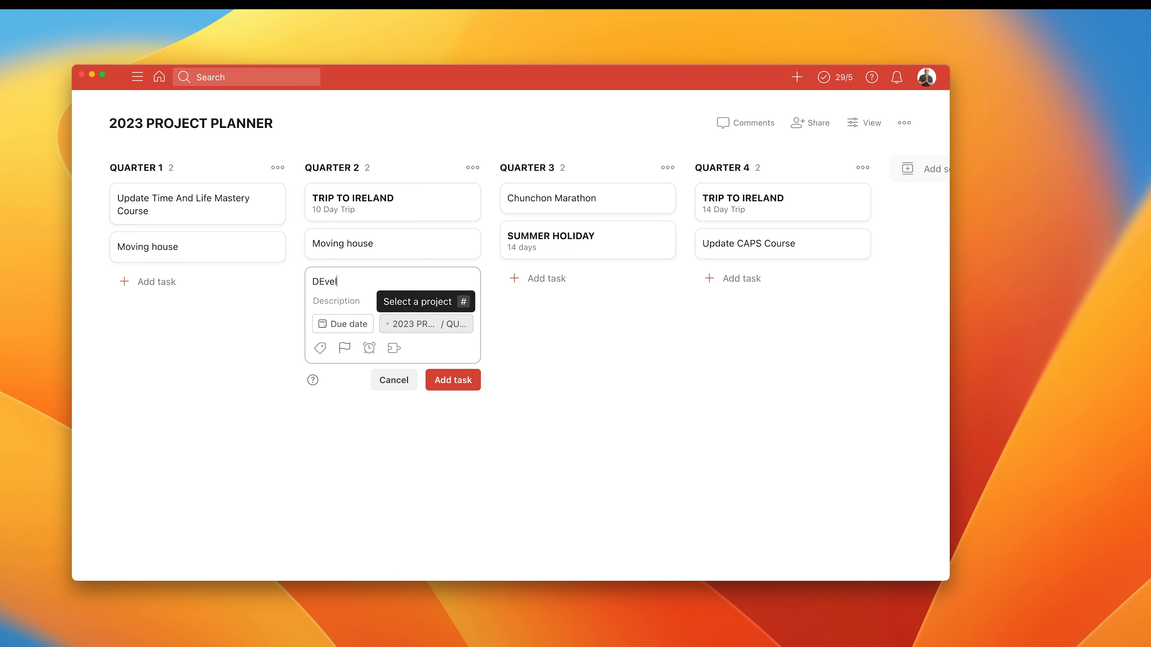
key("BackSpace")
key("BackSpace")
key("BackSpace")
key("BackSpace")
key("BackSpace")
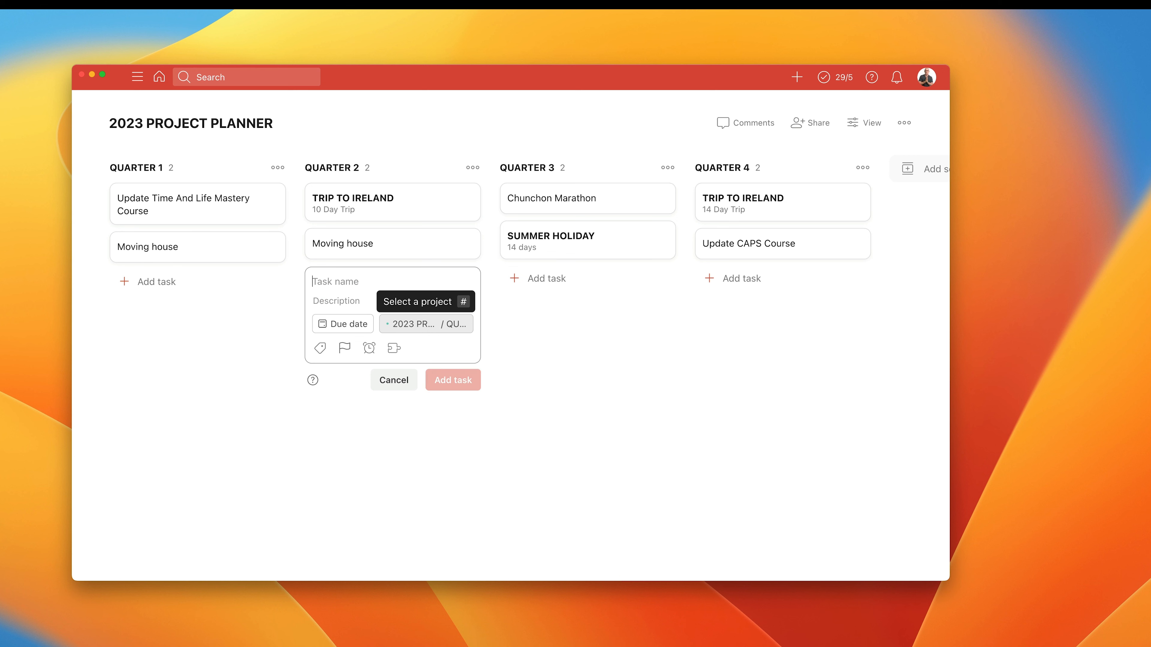
type("* Develop")
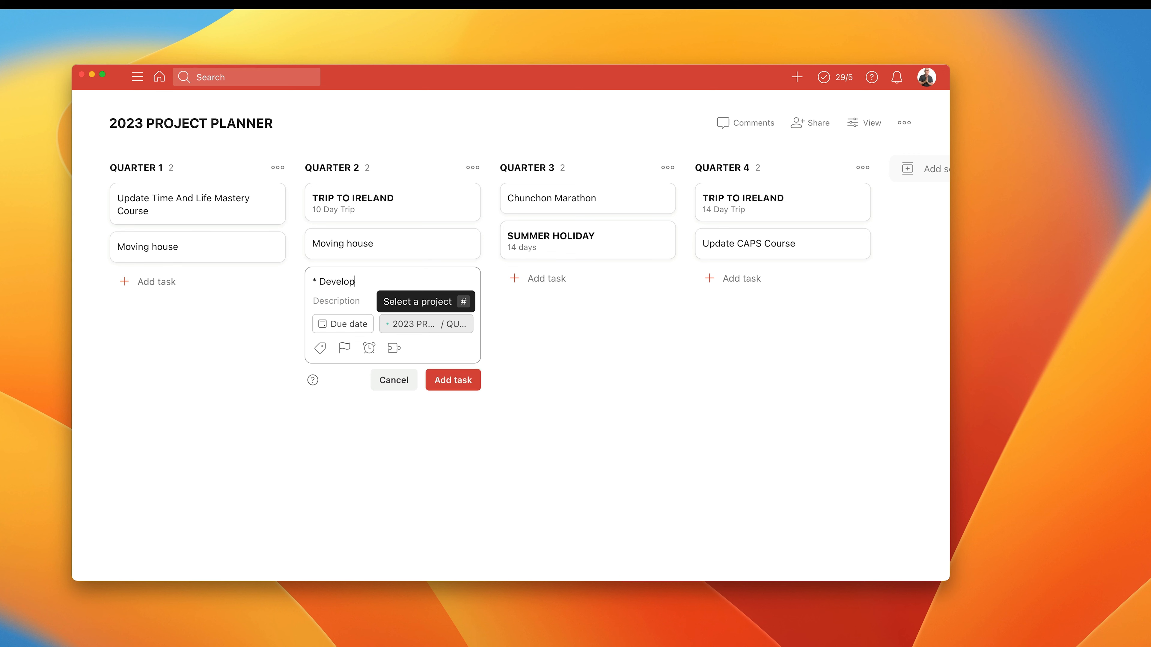
type(" company training program")
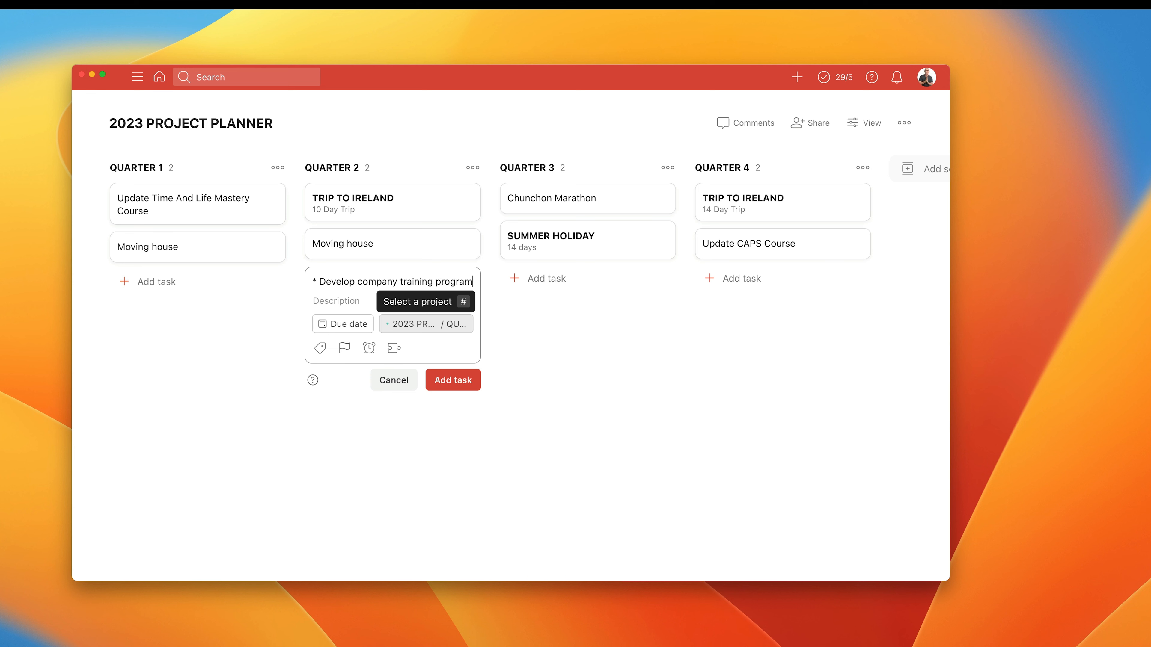
type("me")
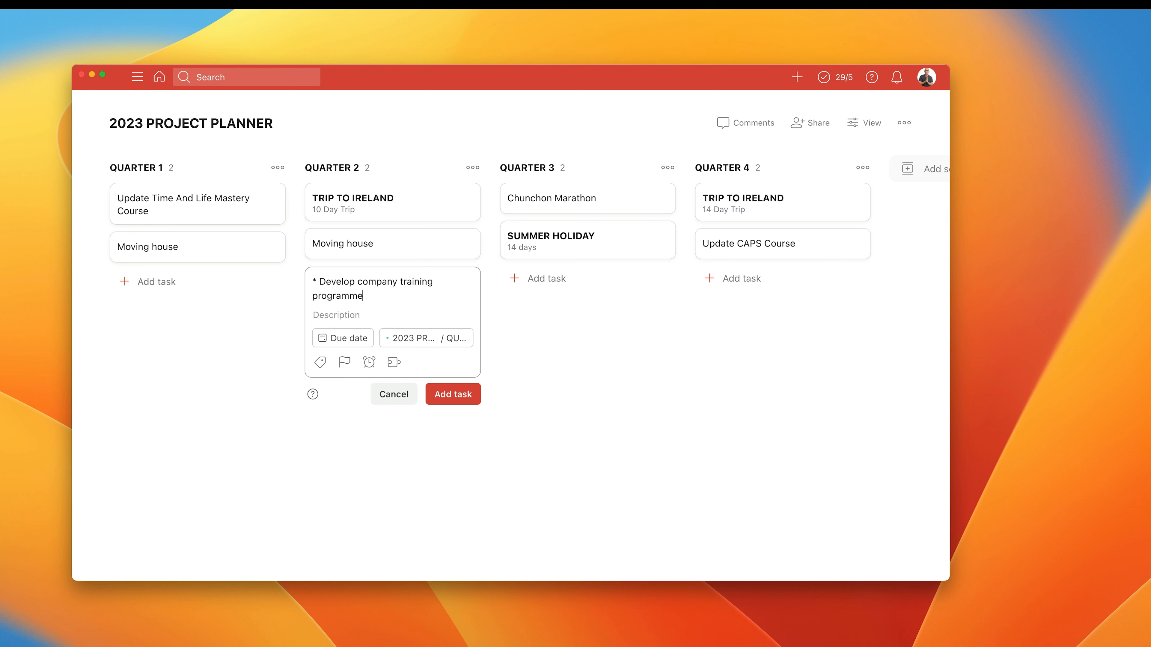
left_click(447, 398)
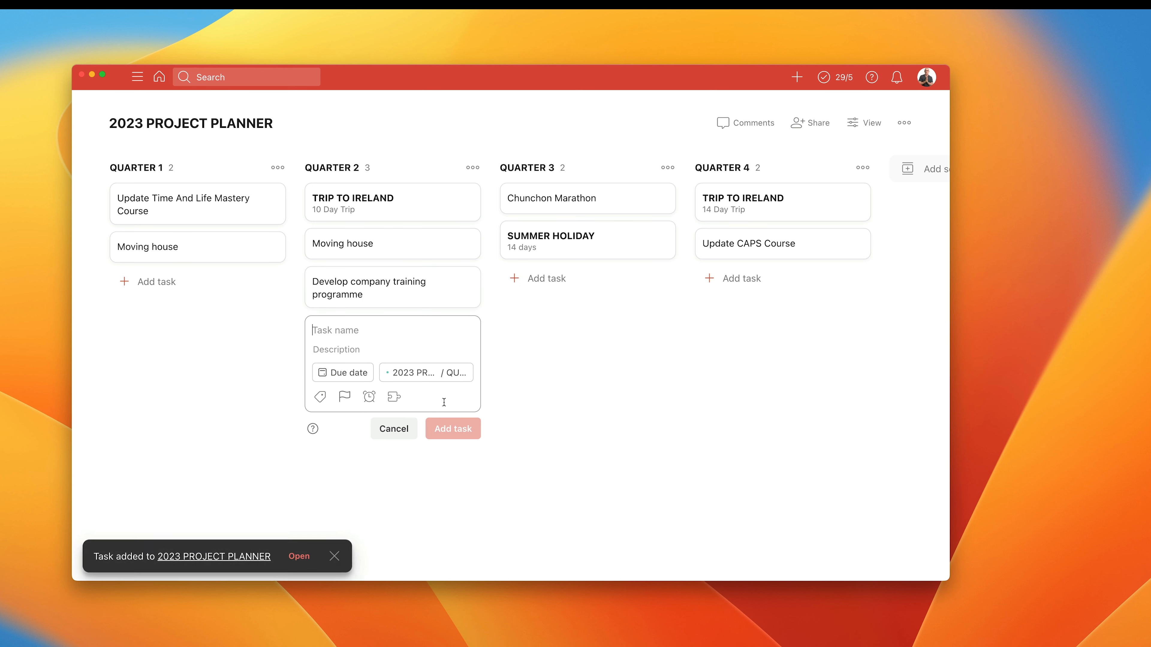
left_click(410, 428)
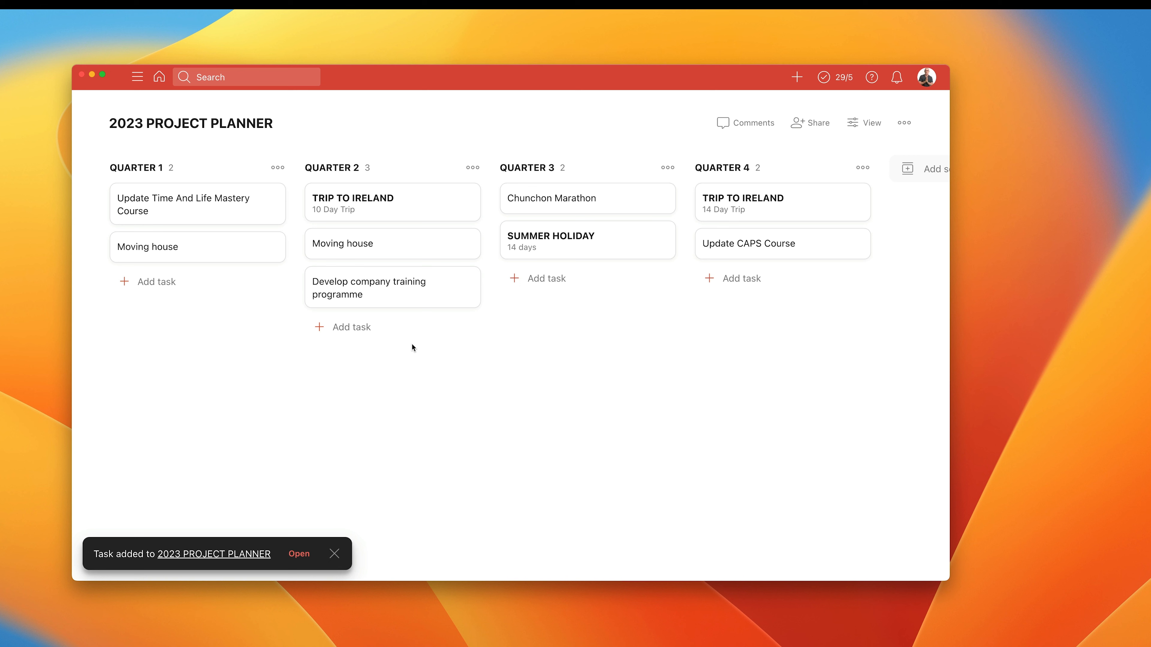
Add a task named "* Publish Time Sector System book" to QUARTER 4 and close the blank new-task form.
left_click(741, 279)
type("* Publish T")
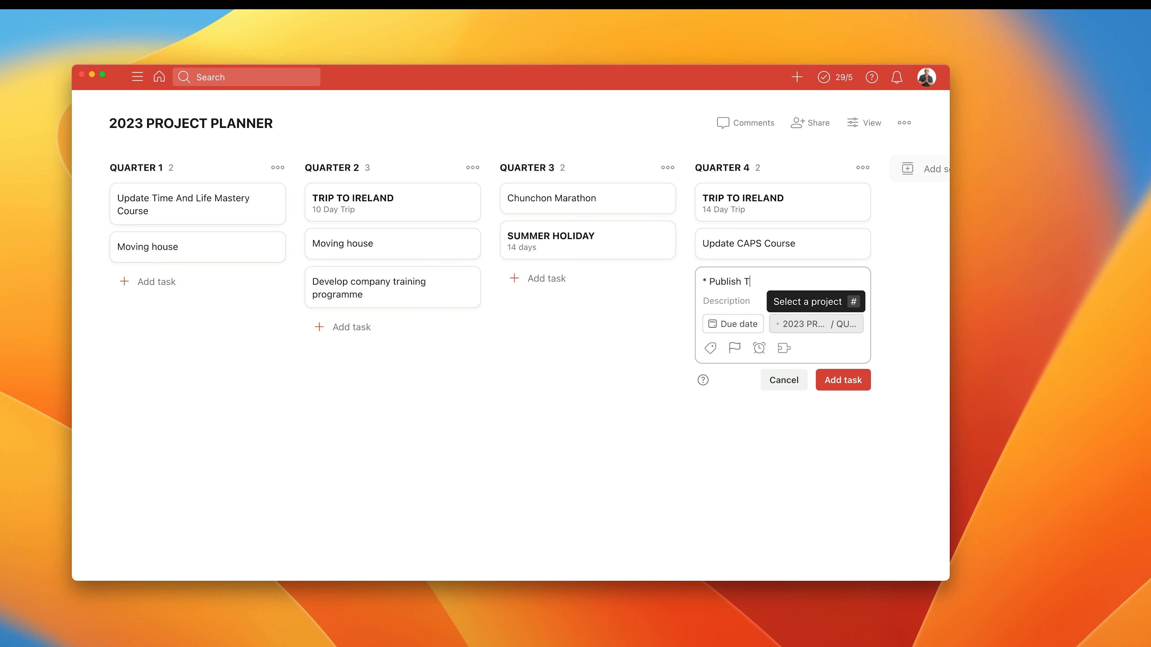
type("ime Sector System book")
left_click(836, 390)
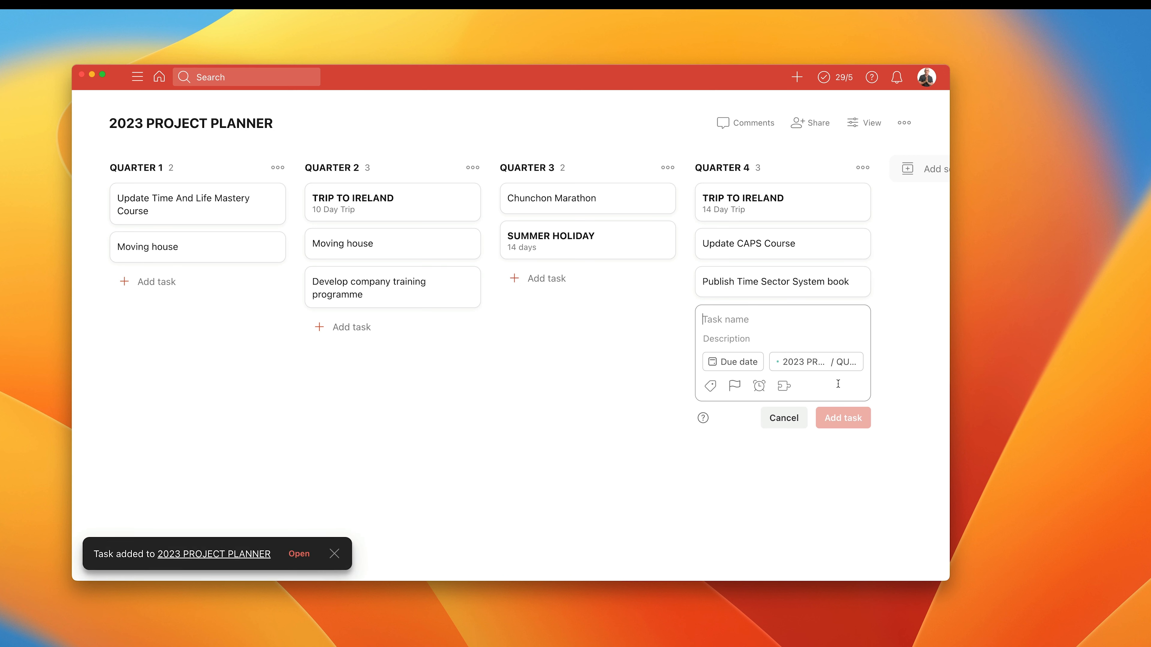
left_click(782, 417)
Add a task named "* Complete TSS Book edits" to QUARTER 3 below SUMMER HOLIDAY and close the blank new-task form.
left_click(546, 279)
type("Com")
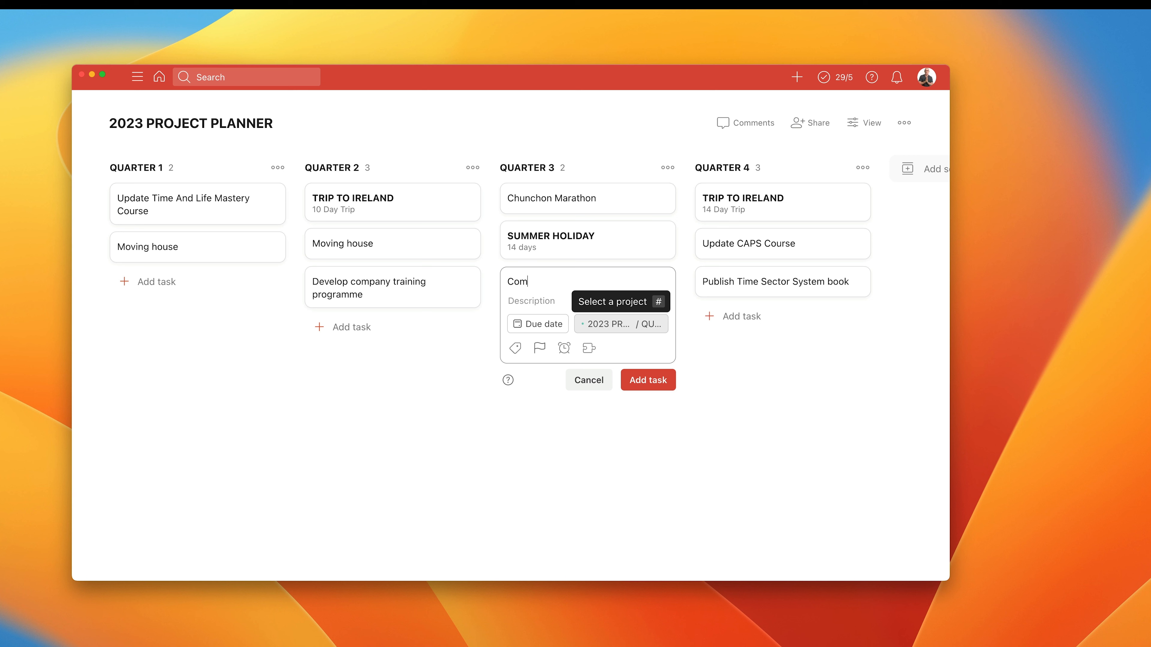
type("plete TSS Book edits")
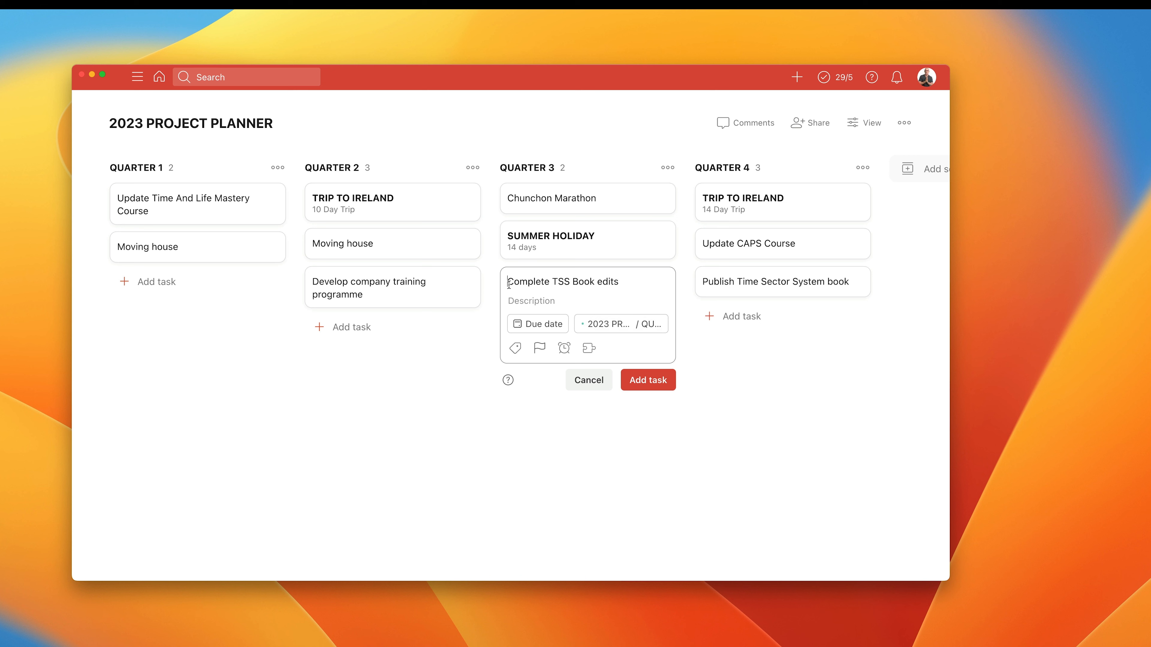
type("*")
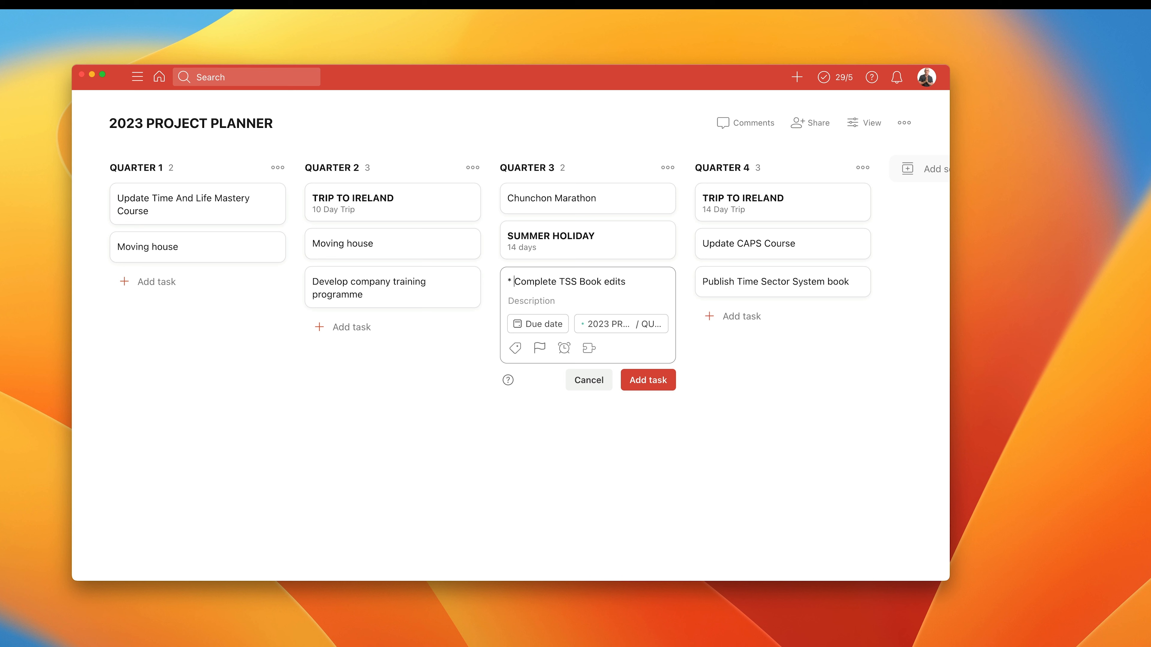
left_click(647, 379)
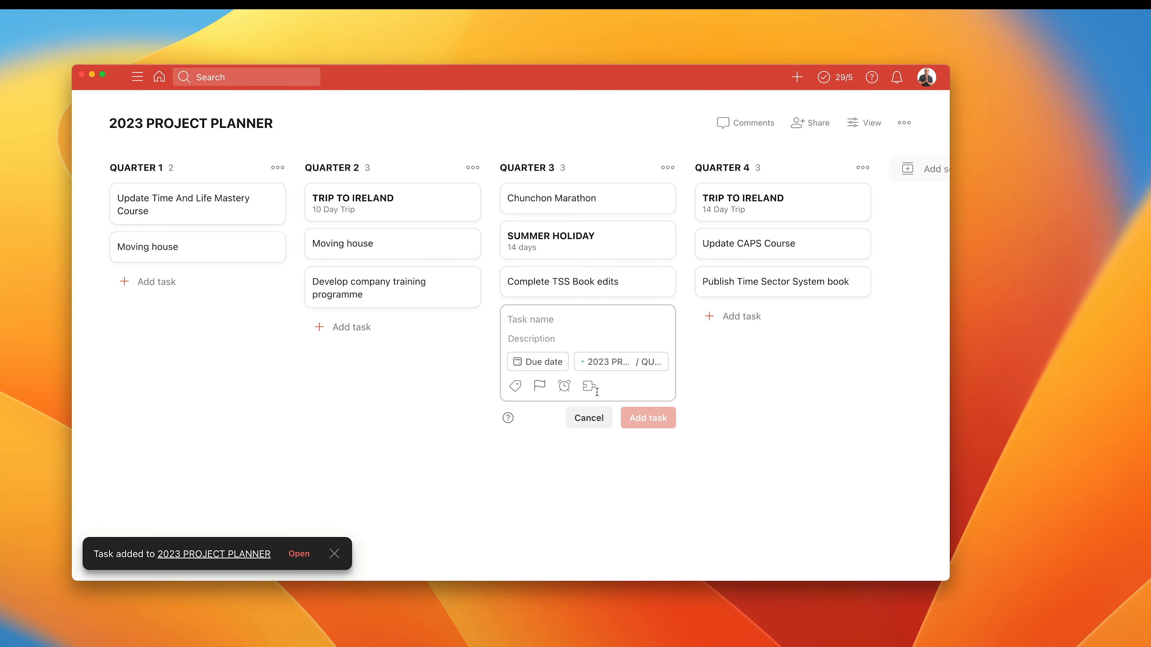
left_click(594, 420)
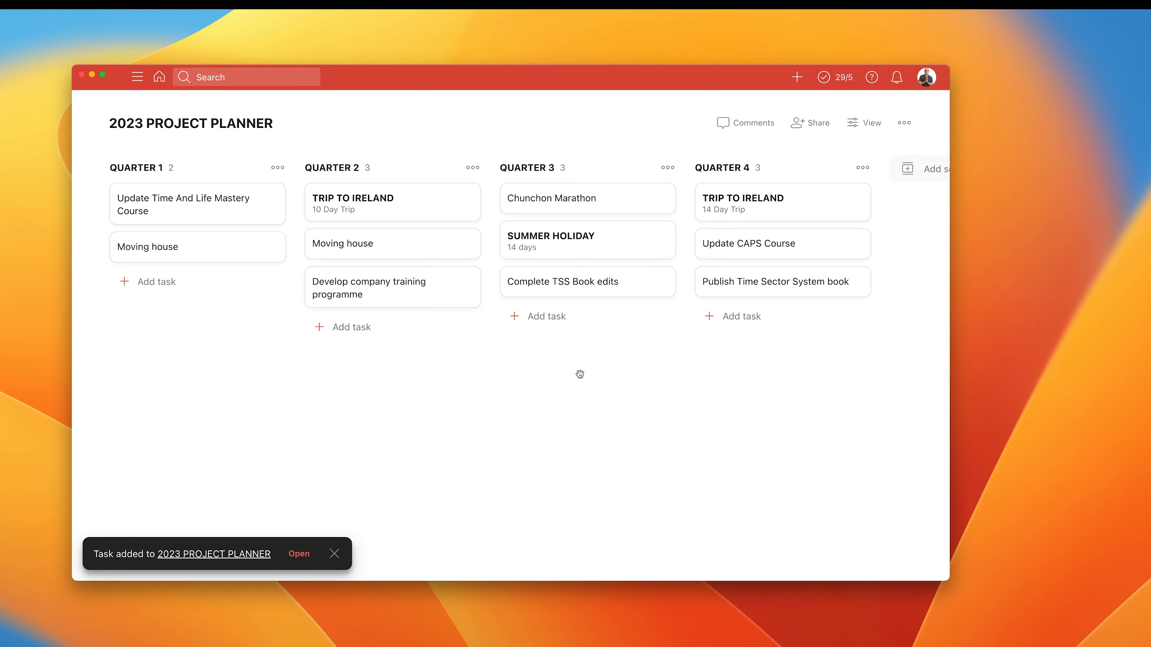
Add a task named "* Re-write TSS book" to QUARTER 1 below Moving house and close the blank new-task form.
left_click(146, 283)
type("* ")
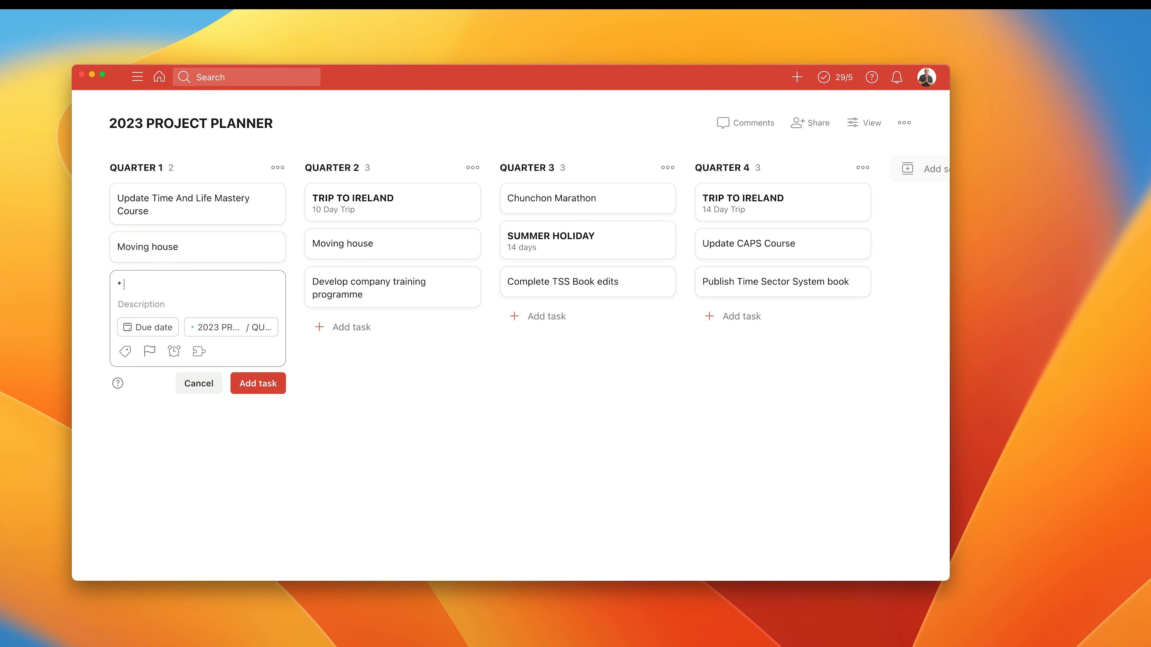
type("Re-write TSS book")
key("Return")
key("Escape")
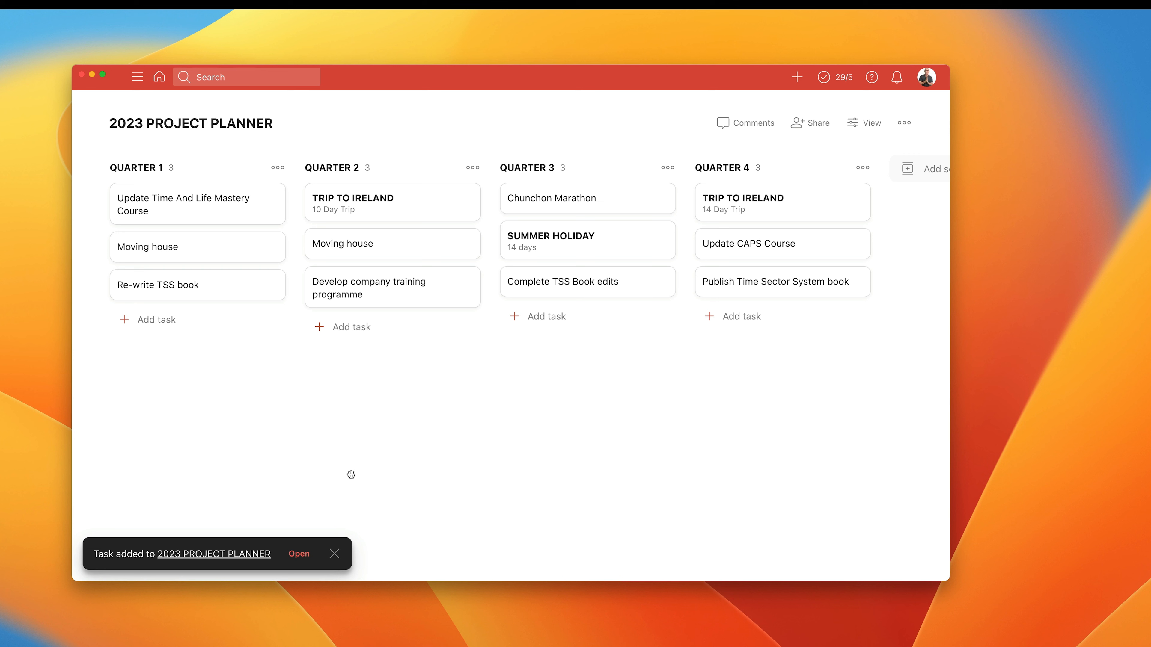